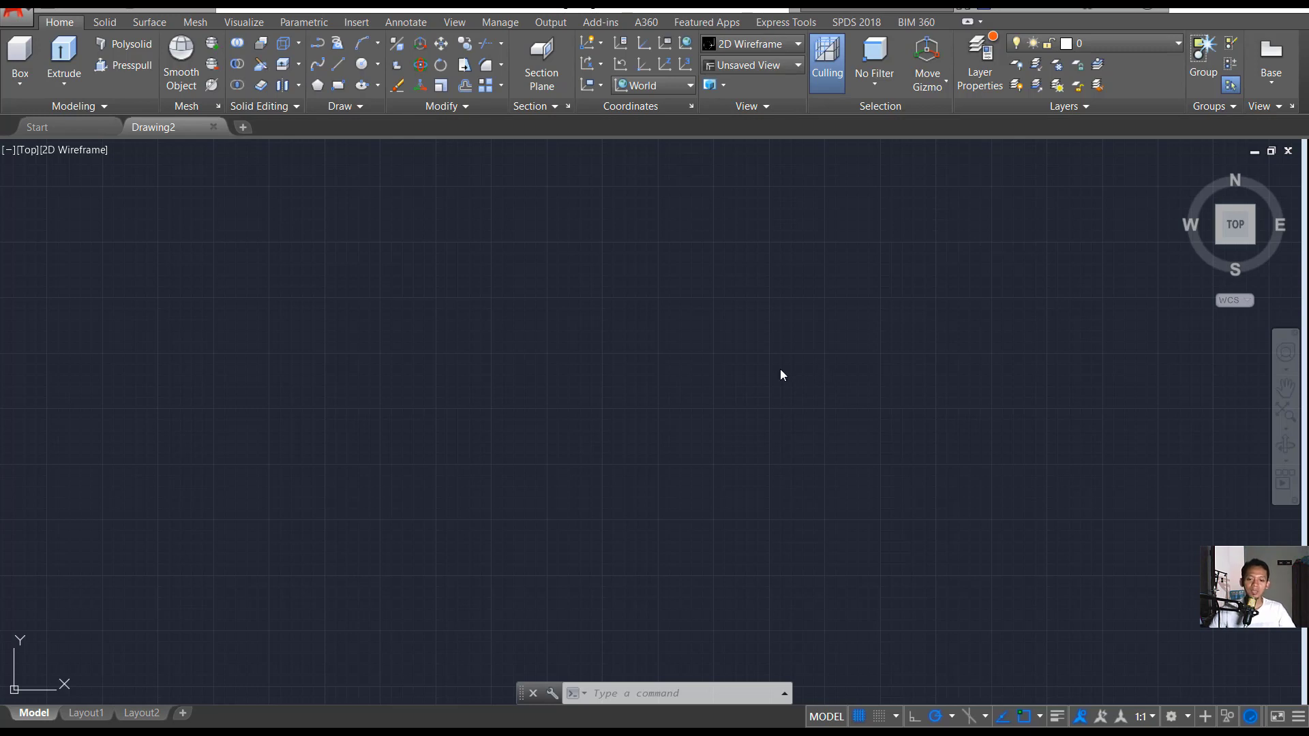
# Draw three overlapping RECTANG rectangles: two near the top, a third lower left.
pyautogui.write('rec')
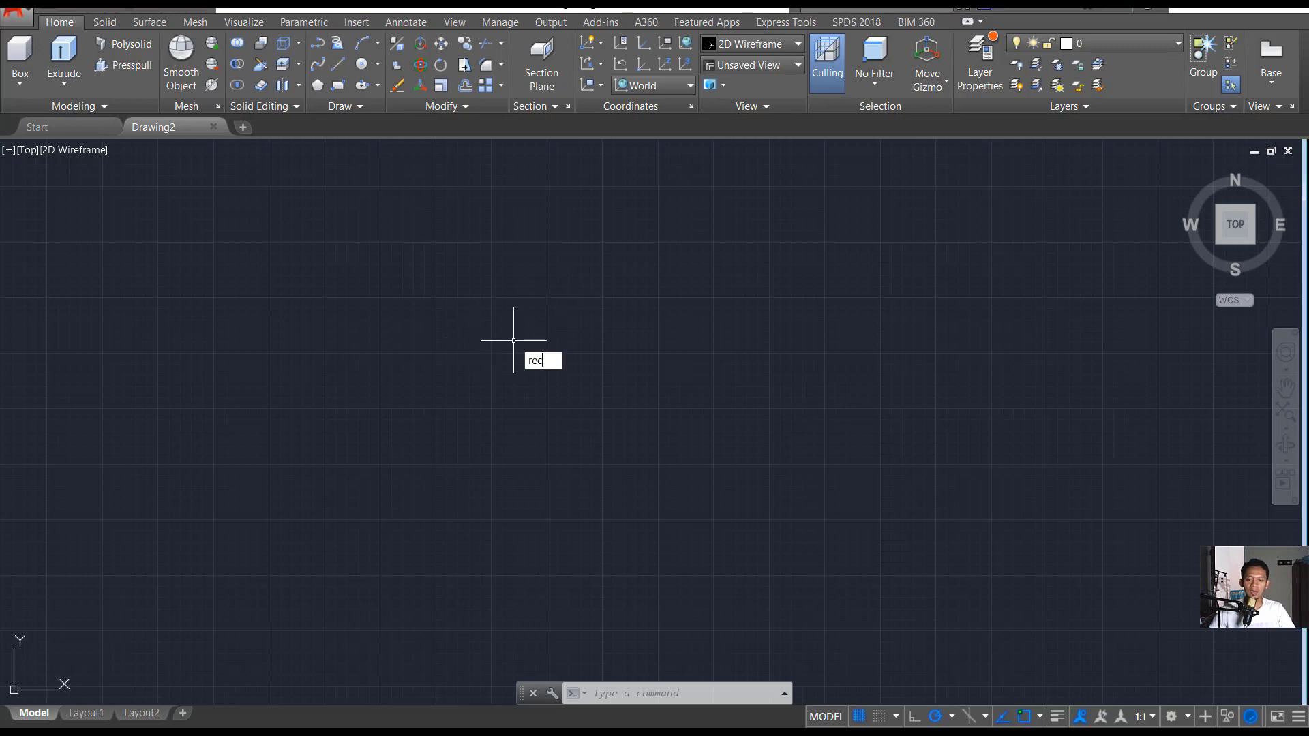
pyautogui.press('Return')
pyautogui.click(459, 284)
pyautogui.click(648, 435)
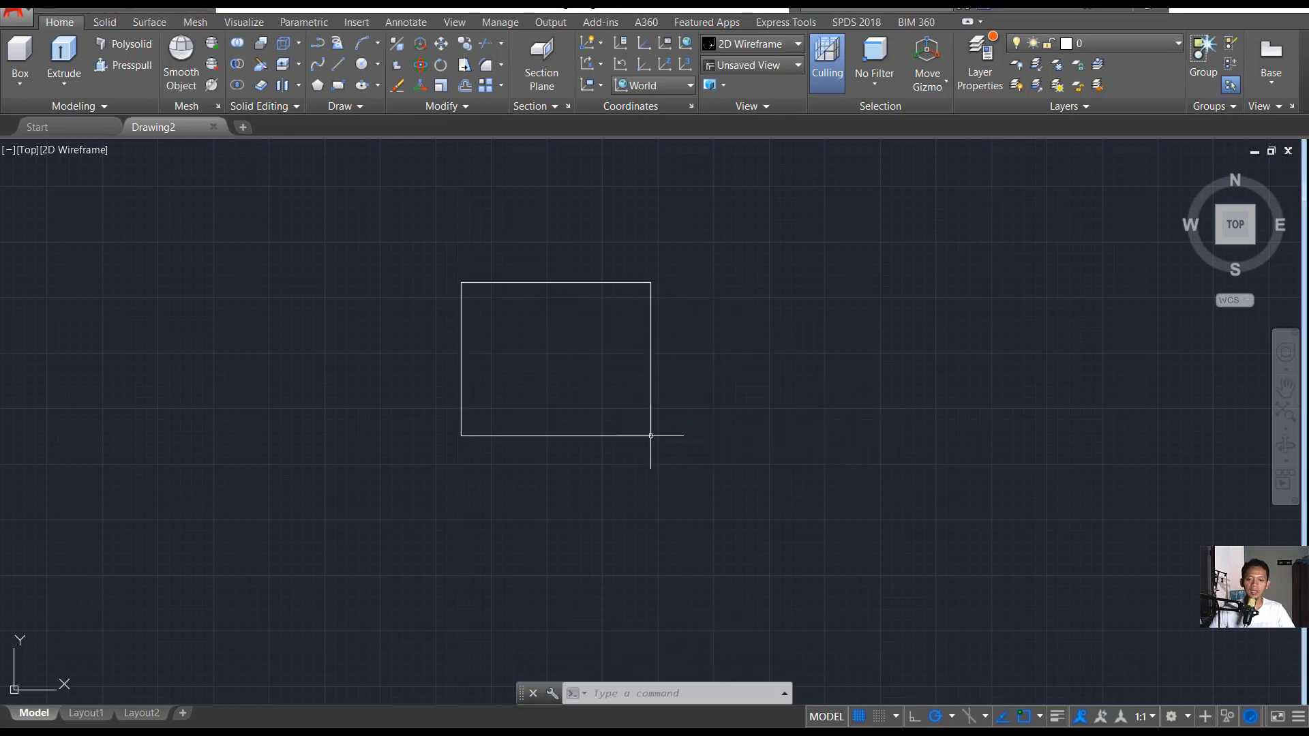
pyautogui.moveTo(762, 402); pyautogui.dragTo(610, 326, button='middle')
pyautogui.press('Return')
pyautogui.click(464, 286)
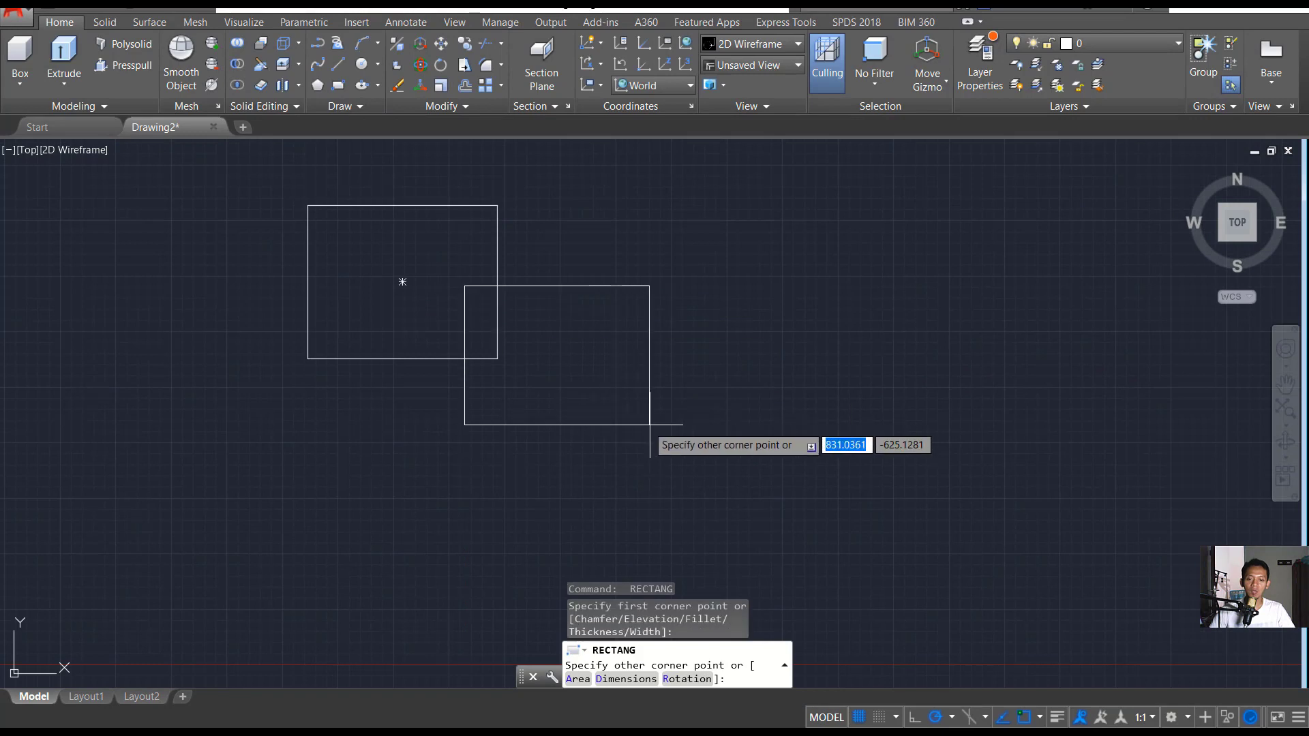
pyautogui.click(684, 447)
pyautogui.press('Return')
pyautogui.click(396, 423)
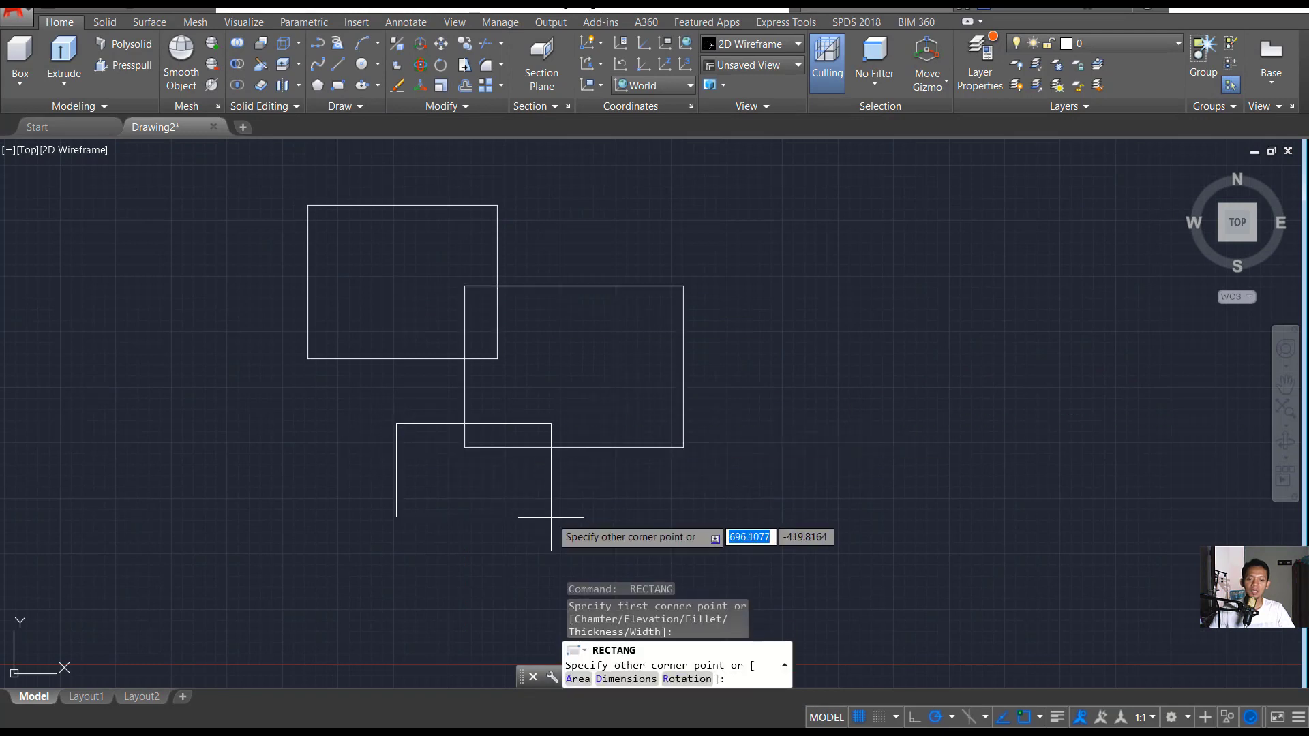
pyautogui.click(591, 552)
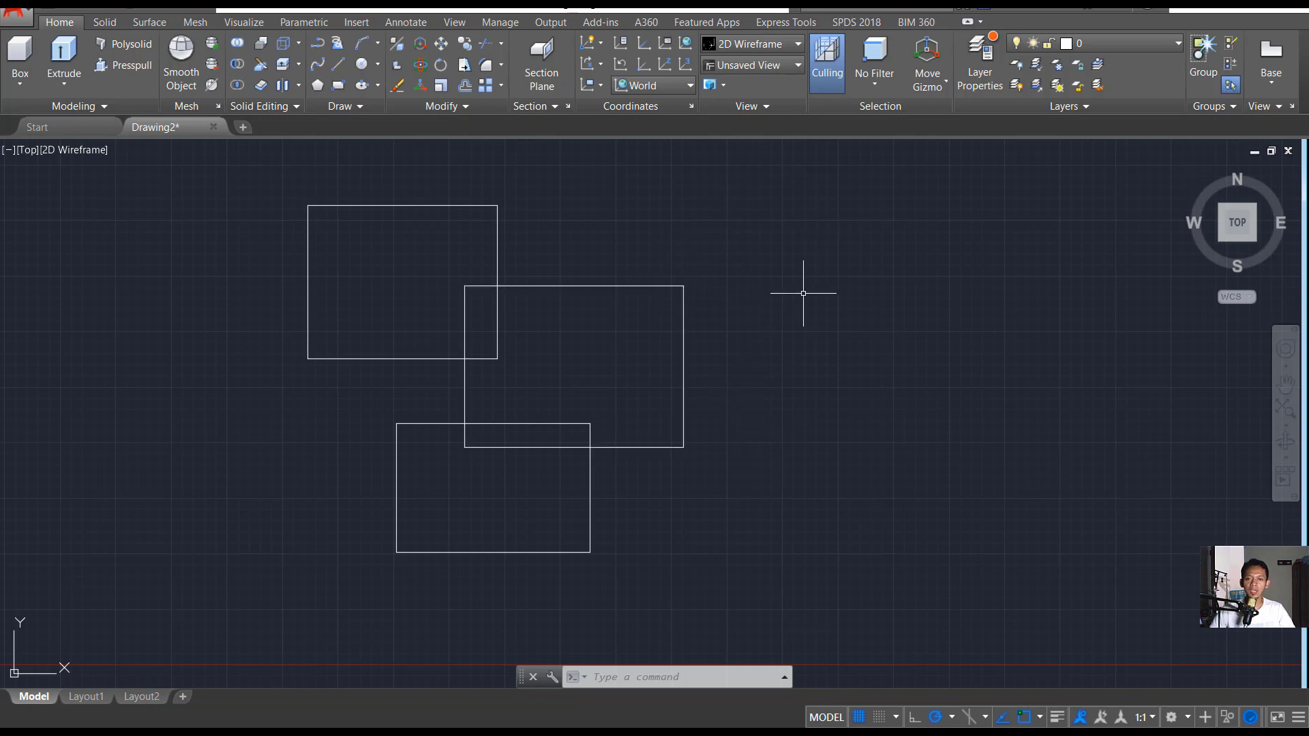
pyautogui.click(744, 244)
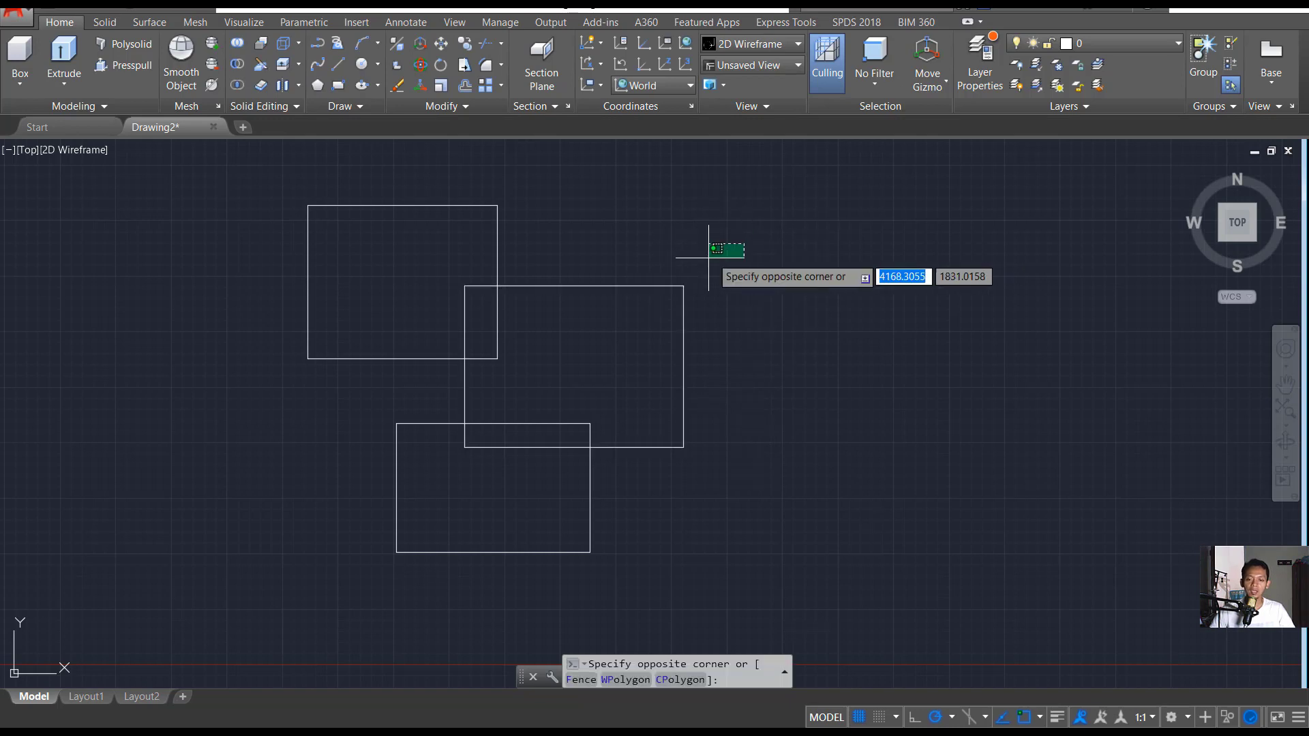
pyautogui.click(606, 328)
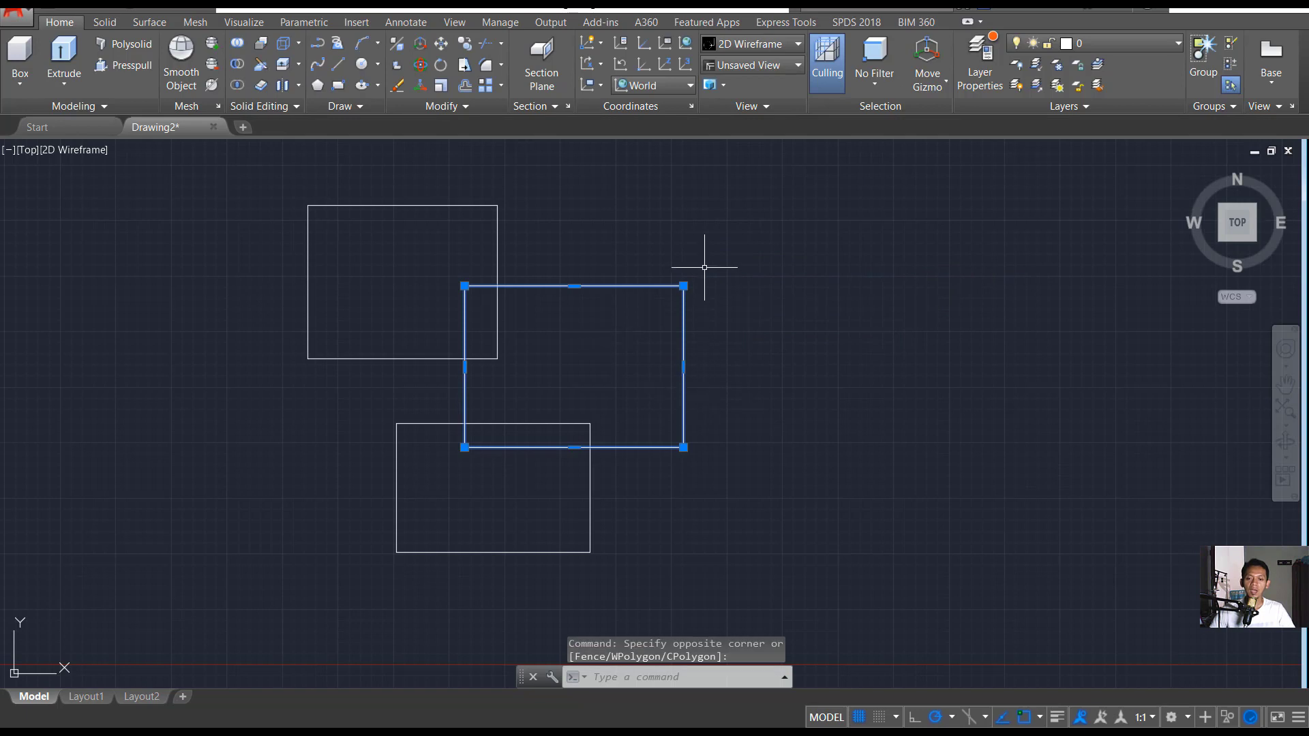
pyautogui.rightClick(688, 236)
pyautogui.moveTo(747, 326)
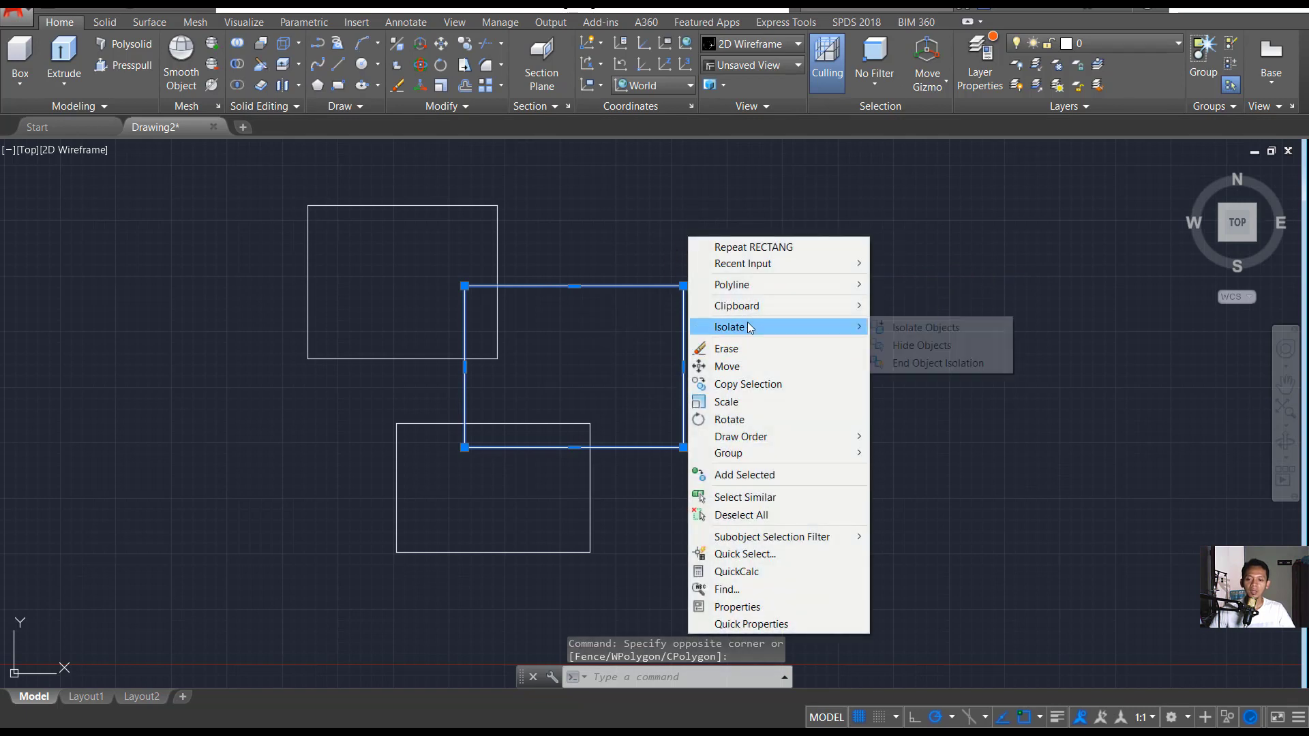
pyautogui.click(921, 345)
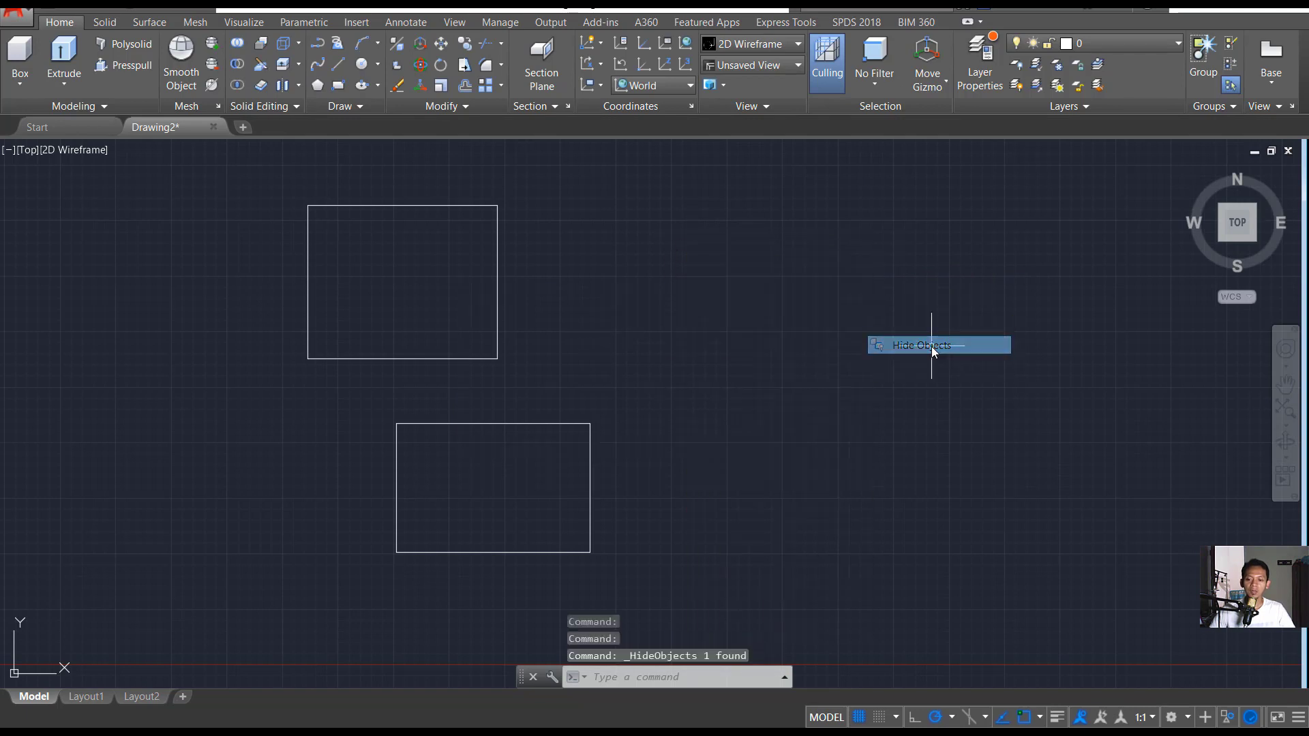
pyautogui.click(628, 354)
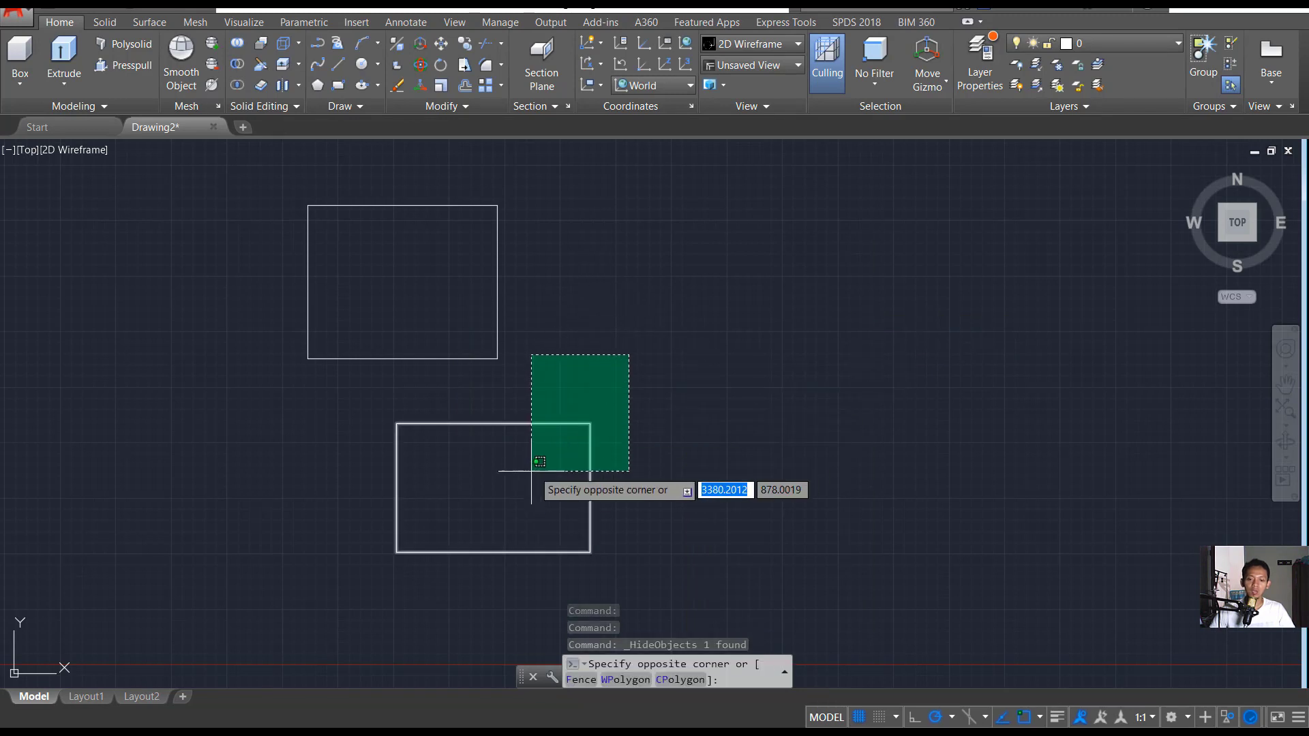
pyautogui.click(519, 475)
pyautogui.rightClick(625, 287)
pyautogui.moveTo(667, 378)
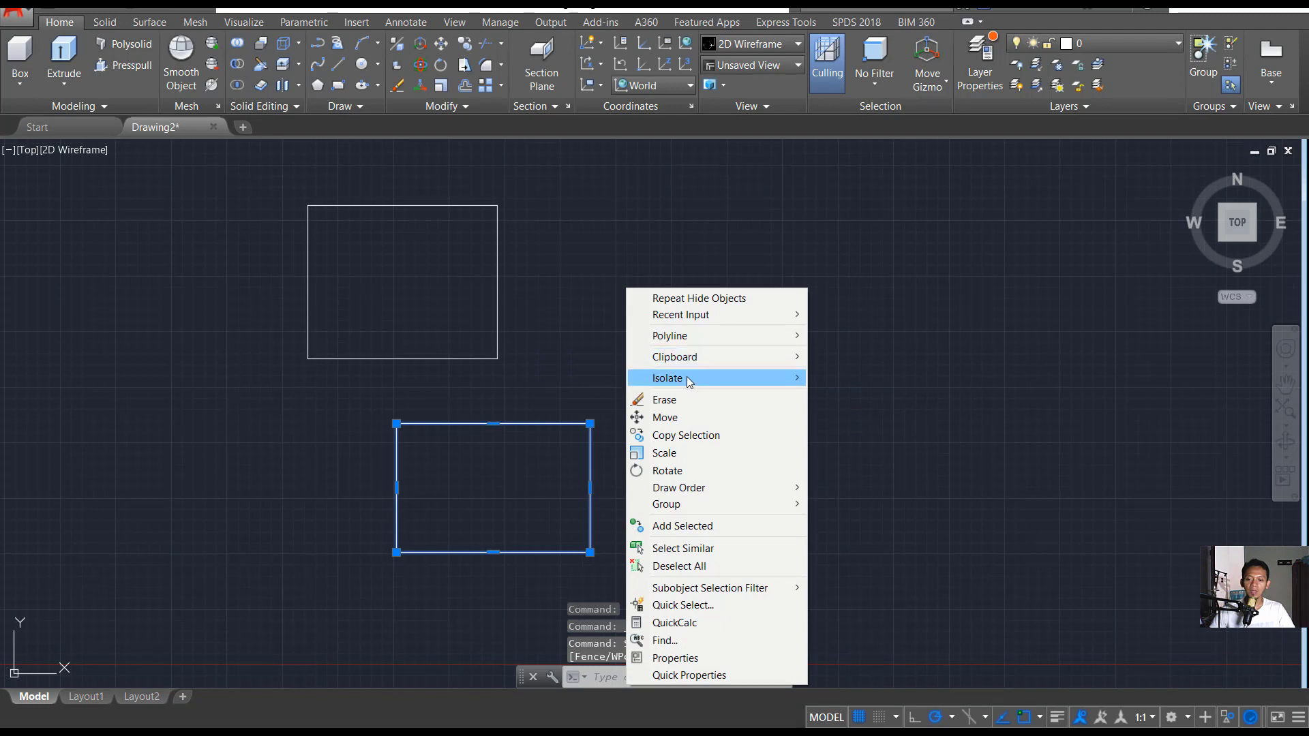
pyautogui.click(829, 394)
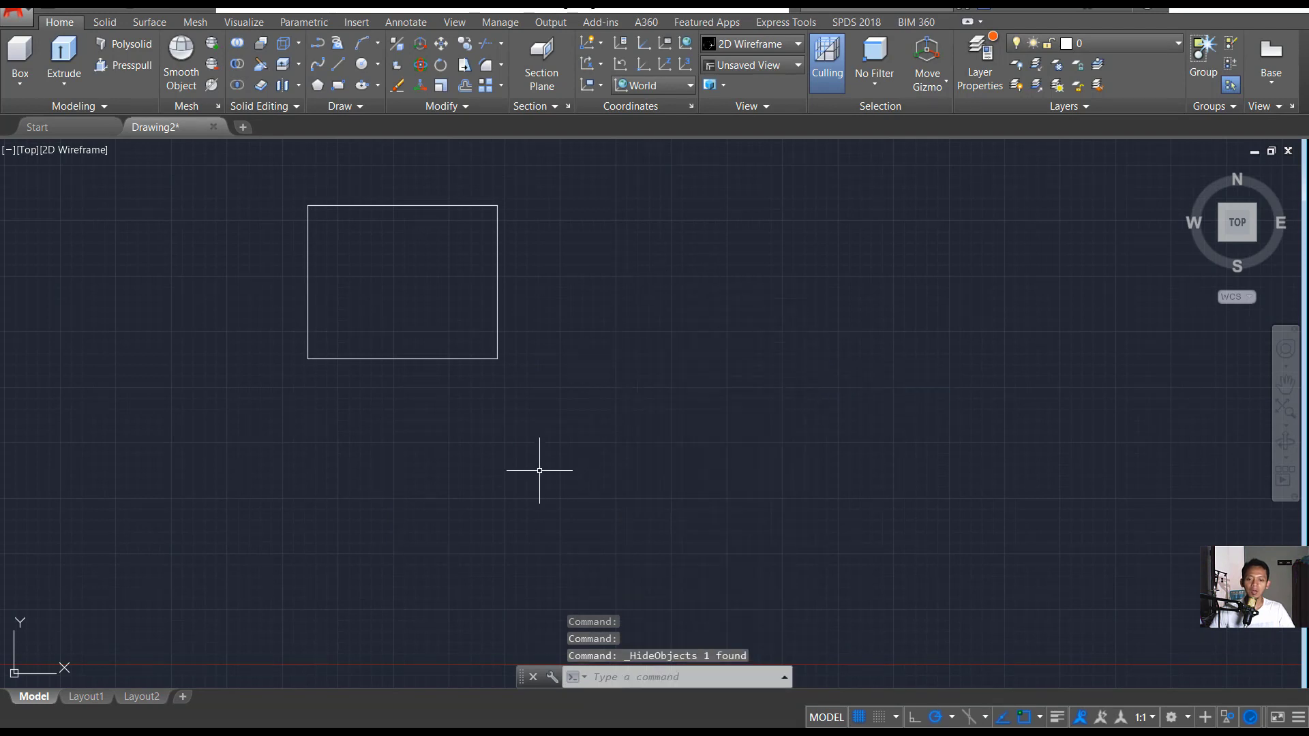
pyautogui.rightClick(619, 278)
pyautogui.moveTo(660, 348)
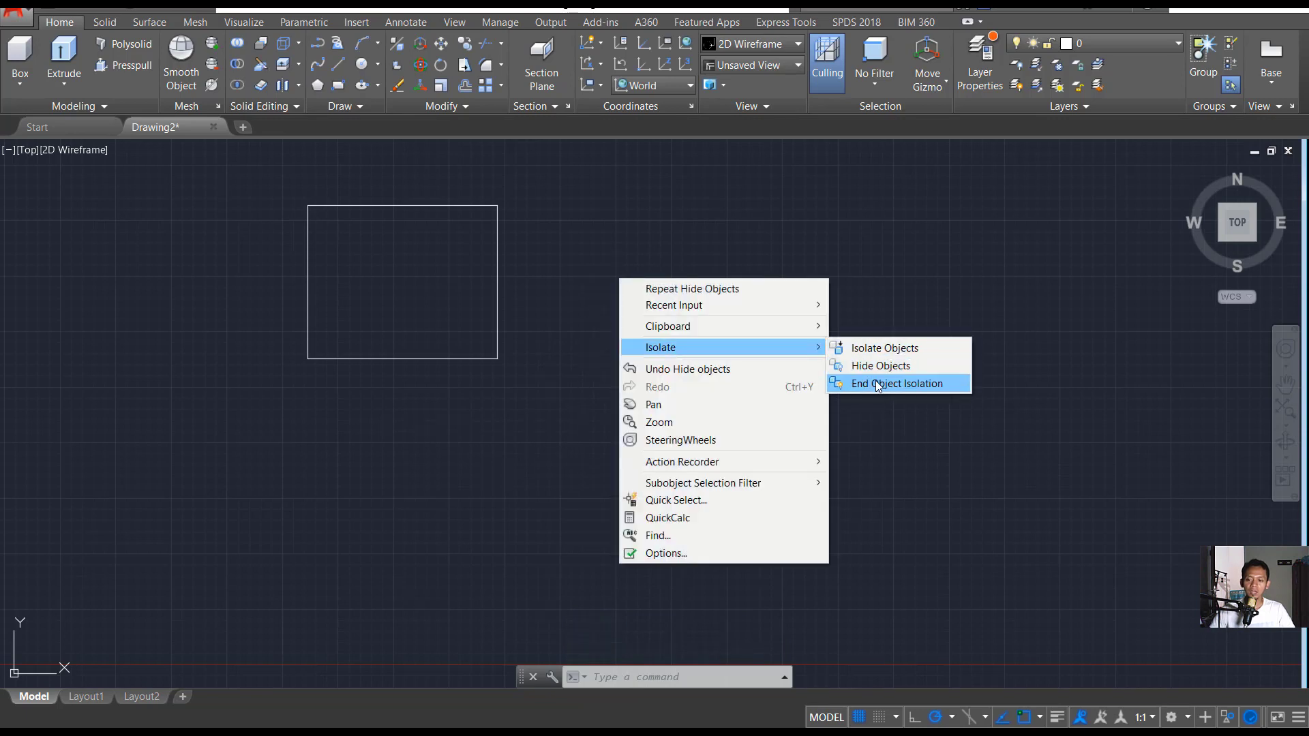
pyautogui.click(889, 384)
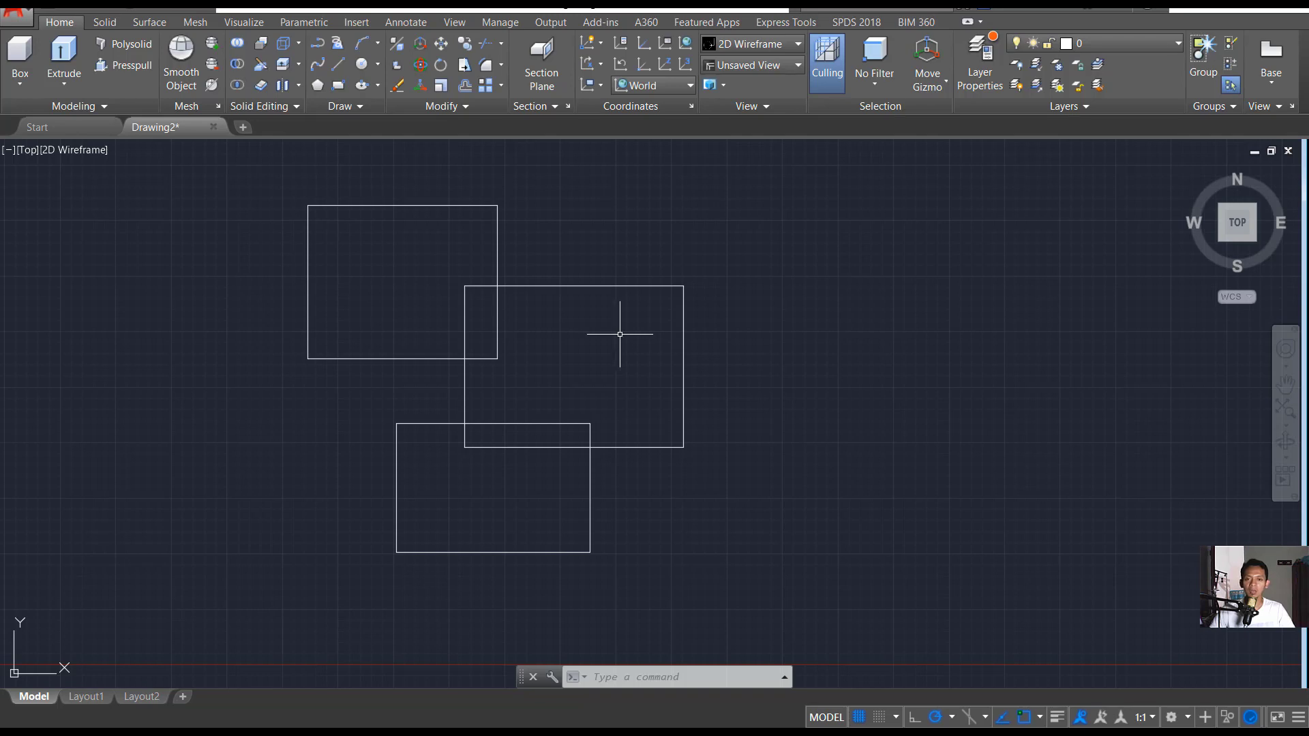
pyautogui.click(766, 302)
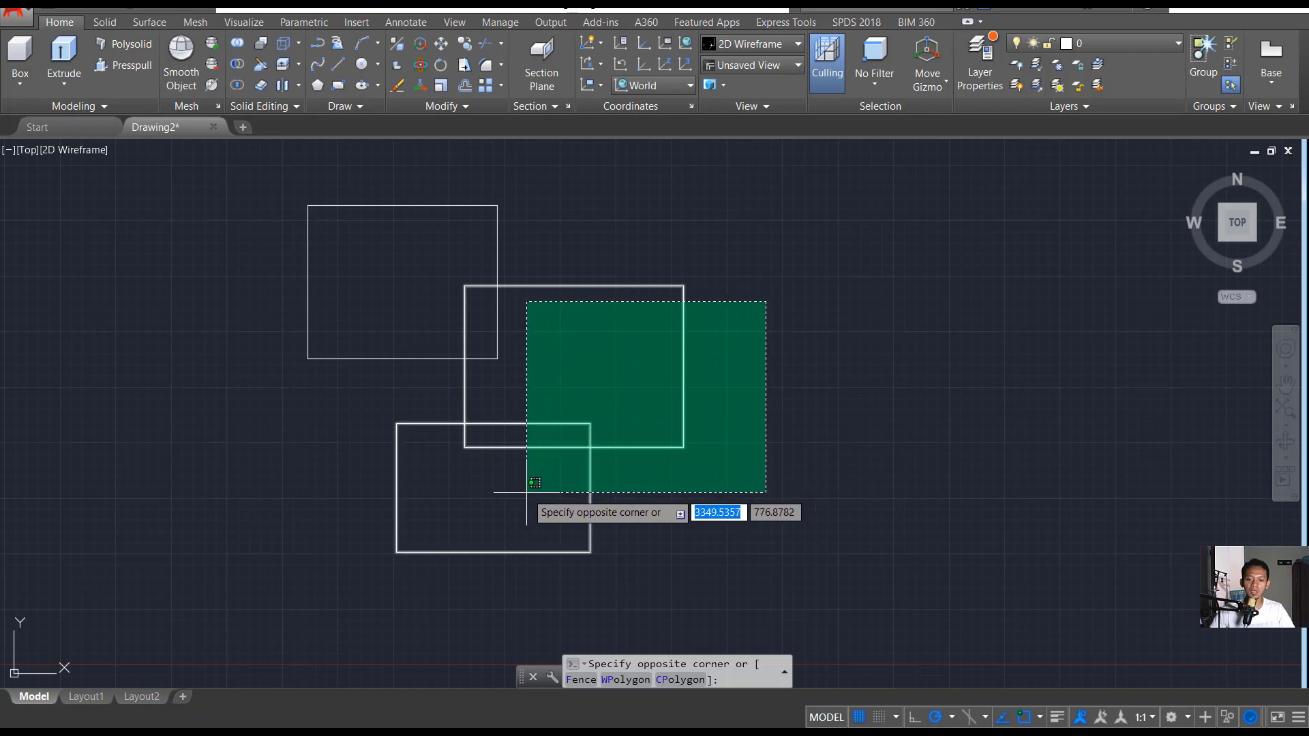
pyautogui.click(824, 339)
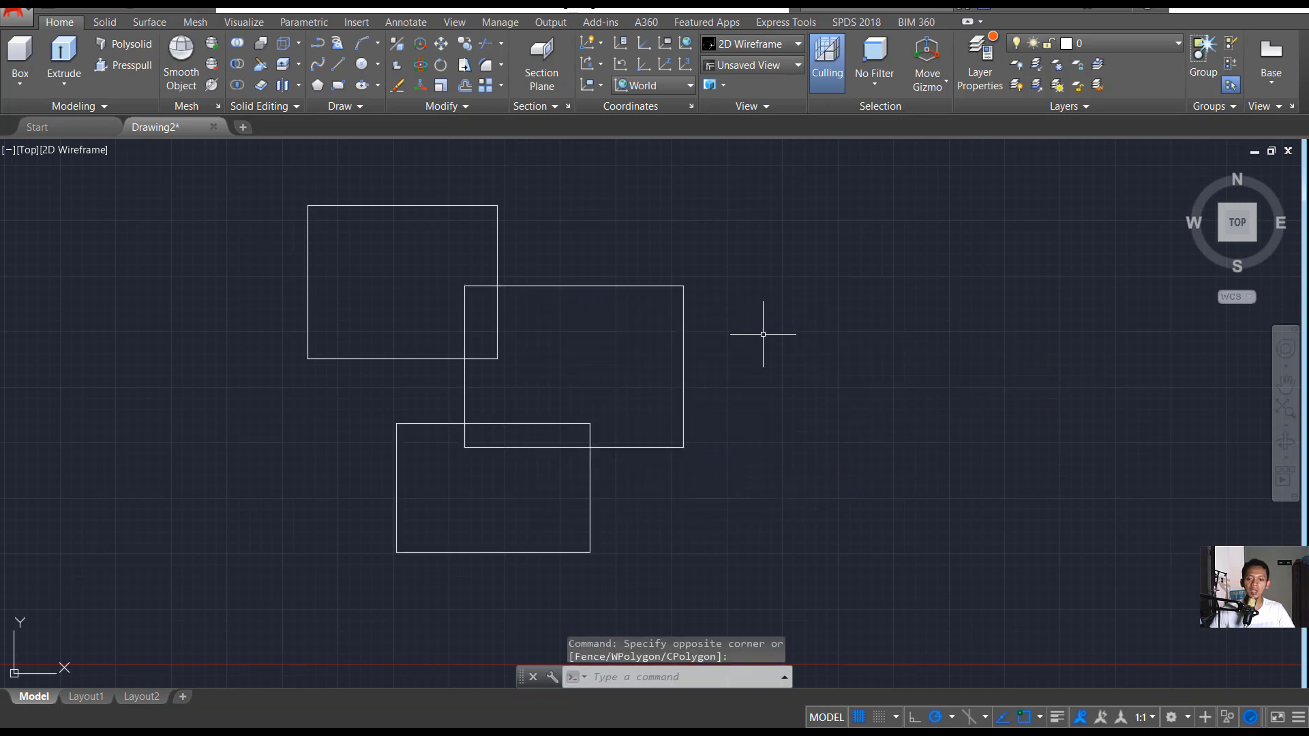
pyautogui.click(762, 302)
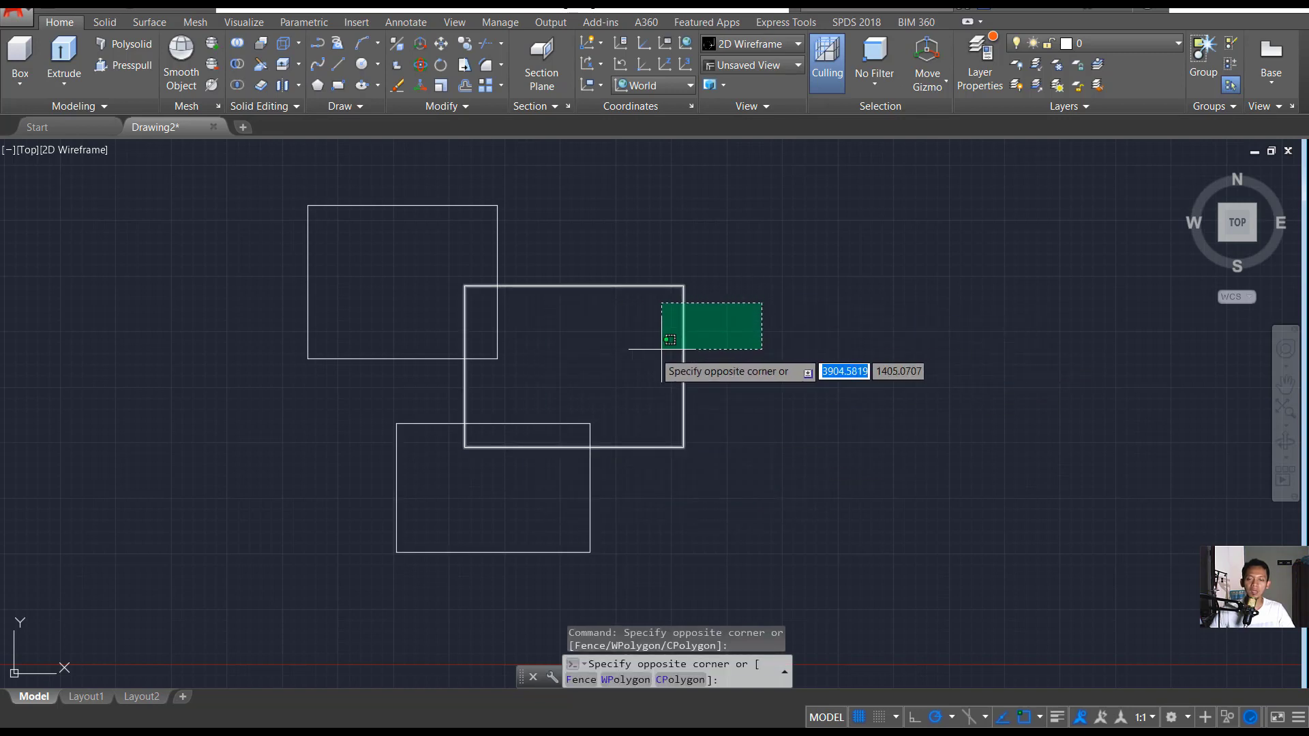
pyautogui.click(809, 314)
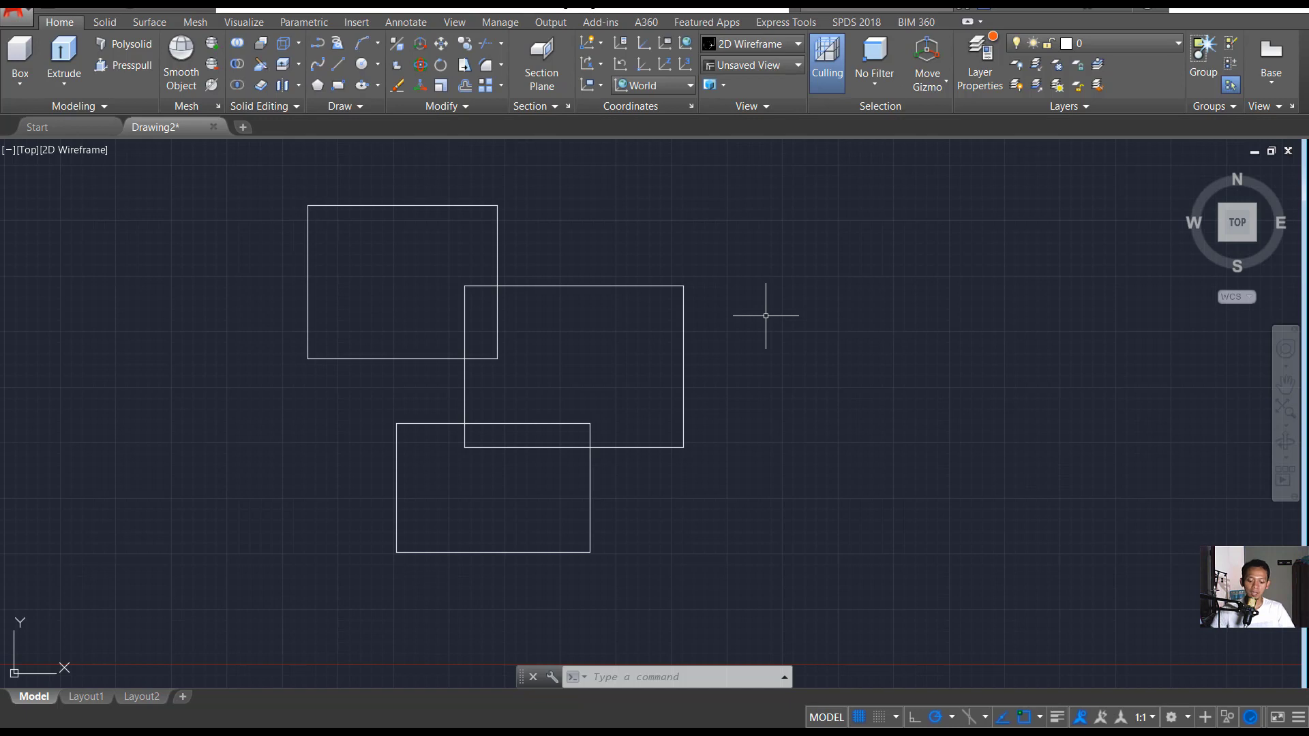
# Create three new layers (Layer1, Layer2, Layer3) in the Layer Properties Manager.
pyautogui.write('layer')
pyautogui.press('Return')
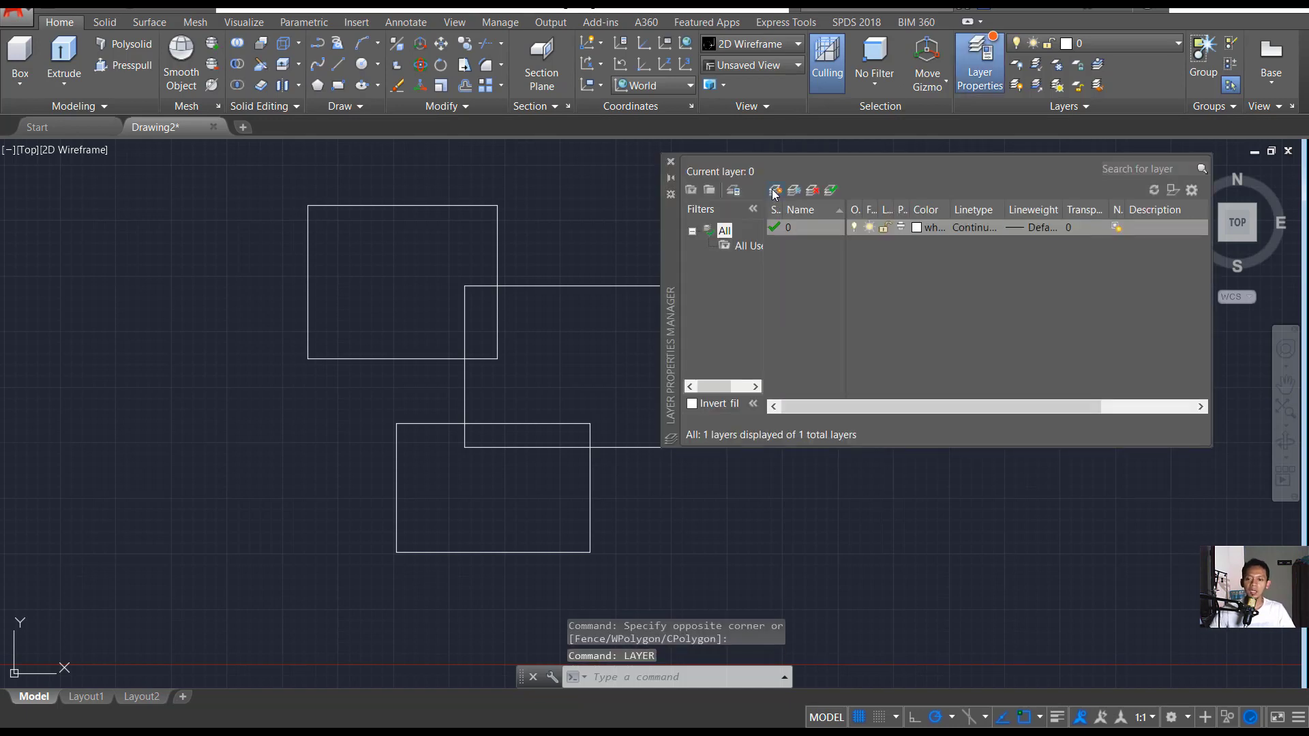
pyautogui.click(776, 196)
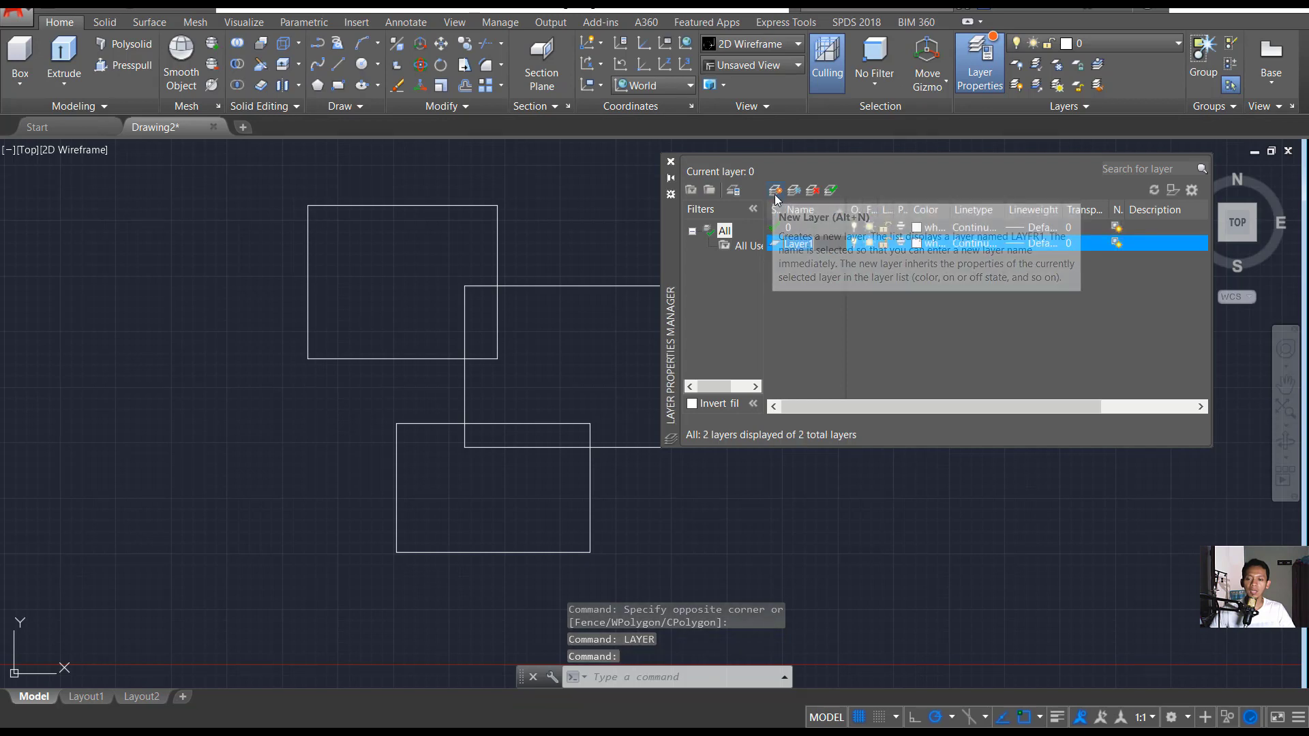
pyautogui.click(776, 195)
pyautogui.click(776, 195)
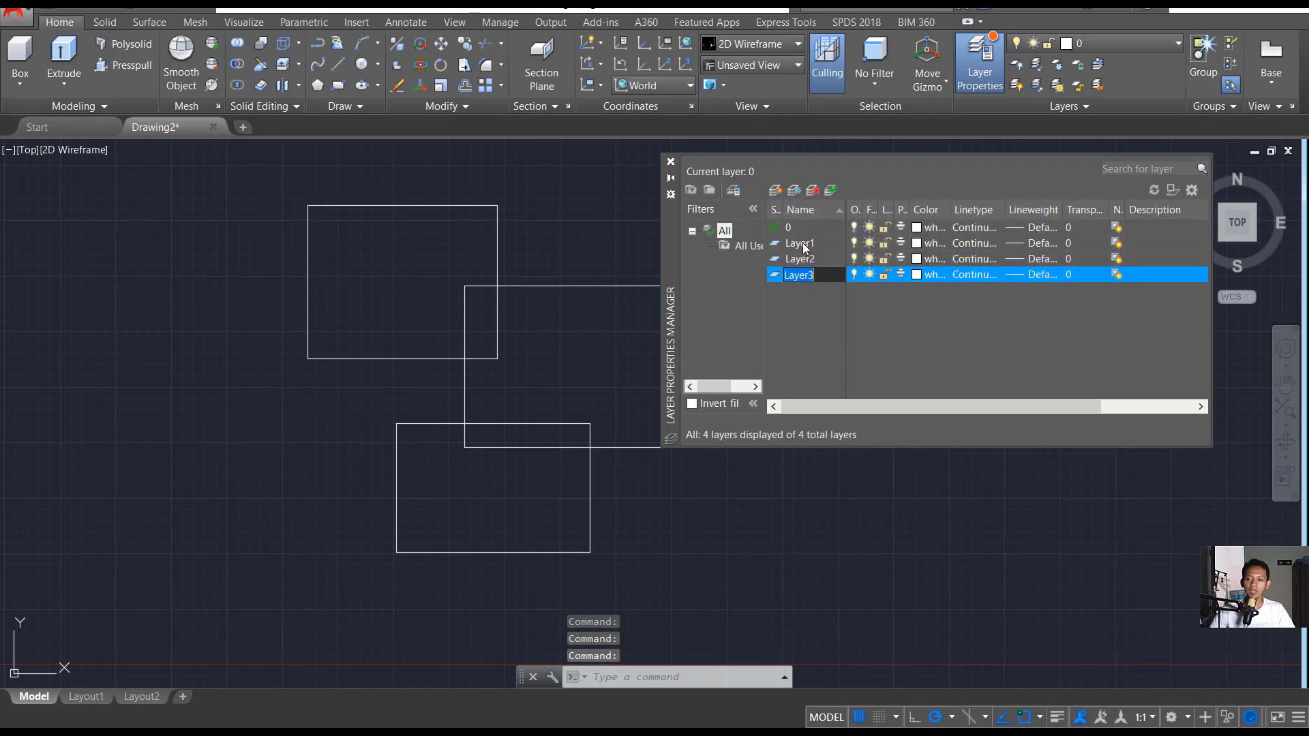
# Set Layer1 to colour 222, Layer2 to green 70 and Layer3 to yellow 51.
pyautogui.click(919, 243)
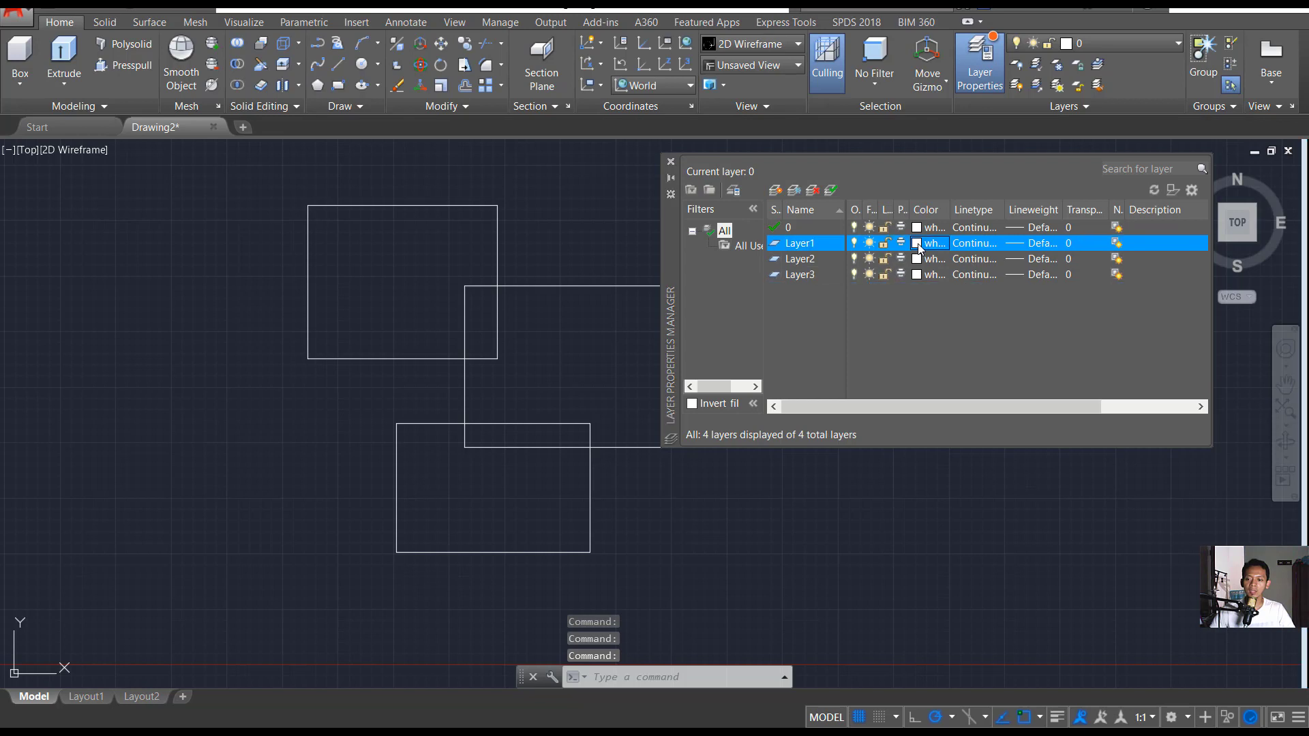
pyautogui.click(773, 300)
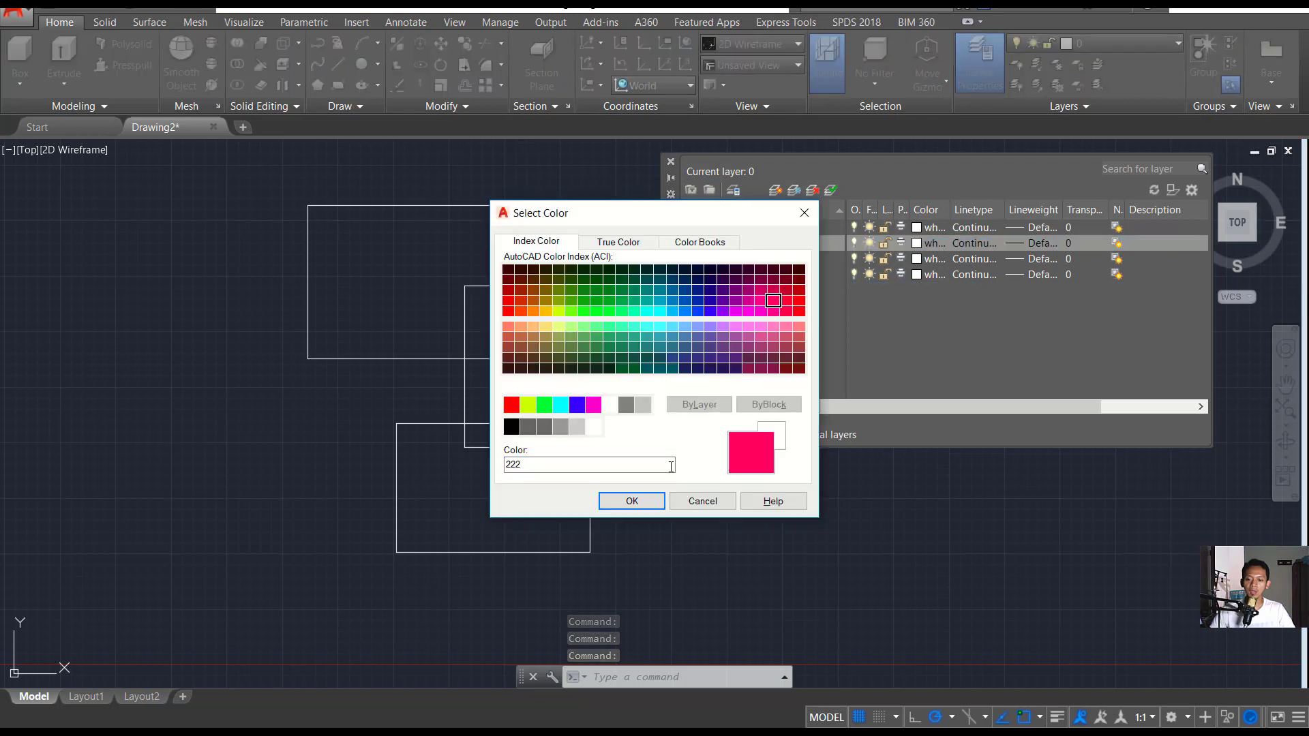
pyautogui.click(637, 502)
pyautogui.click(918, 259)
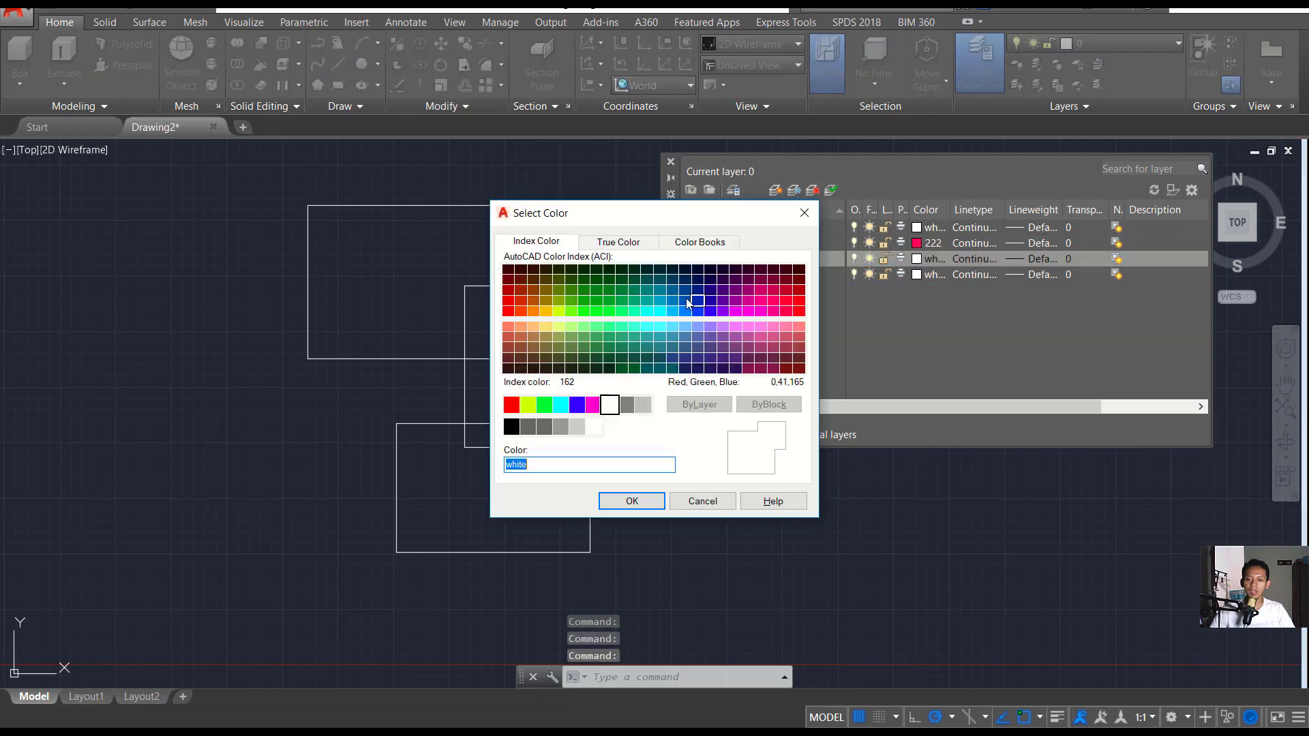
pyautogui.click(588, 309)
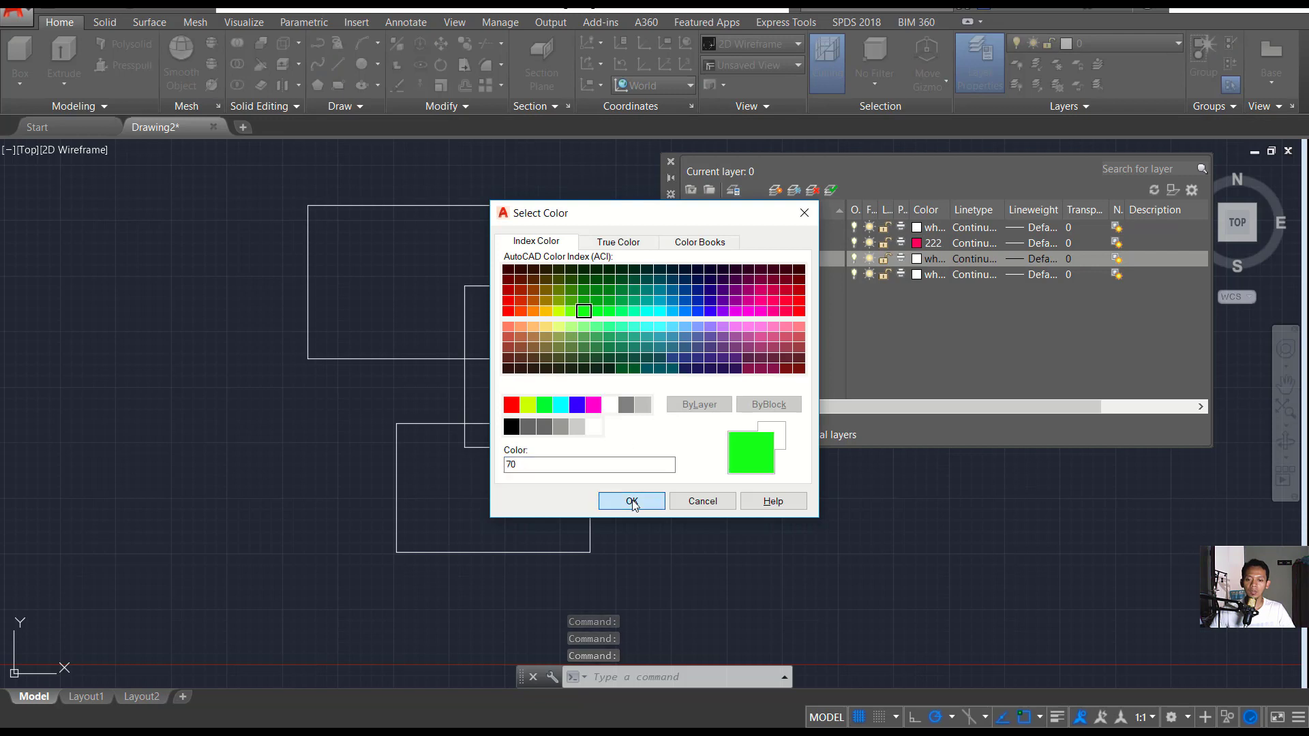
pyautogui.click(627, 501)
pyautogui.click(917, 275)
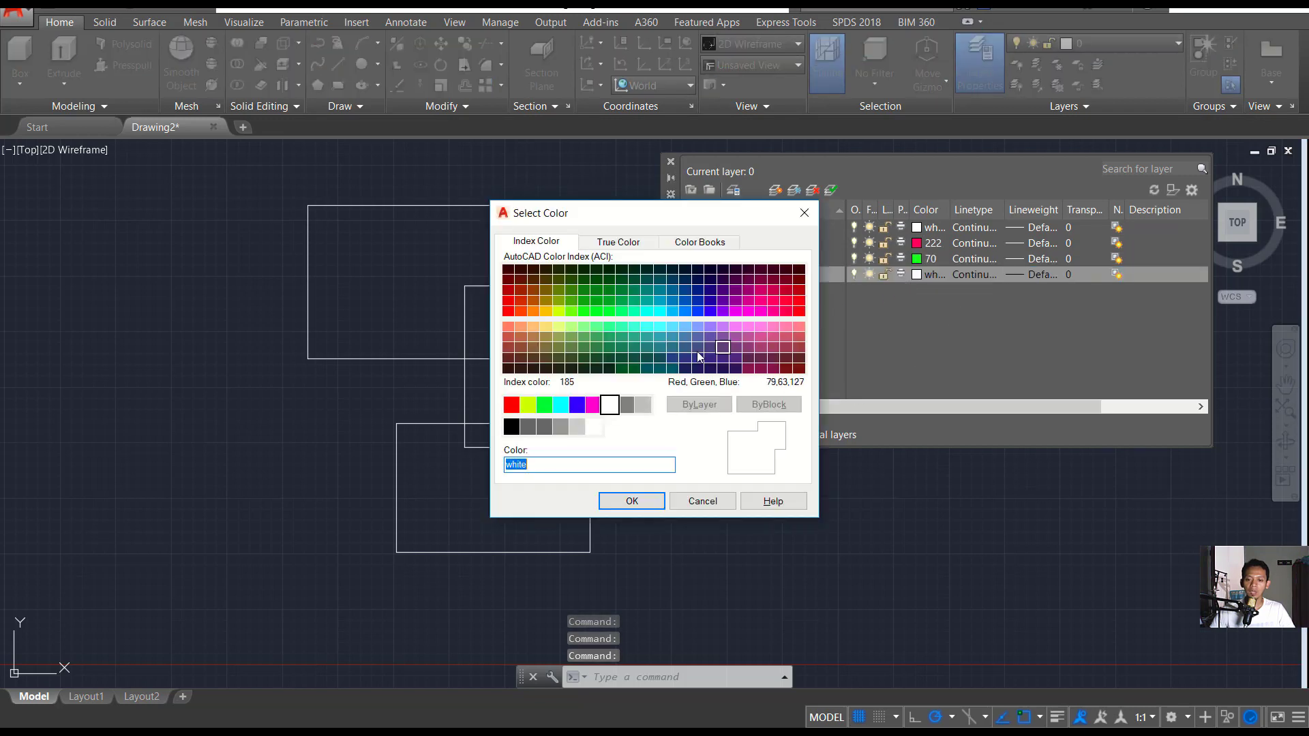
pyautogui.click(559, 325)
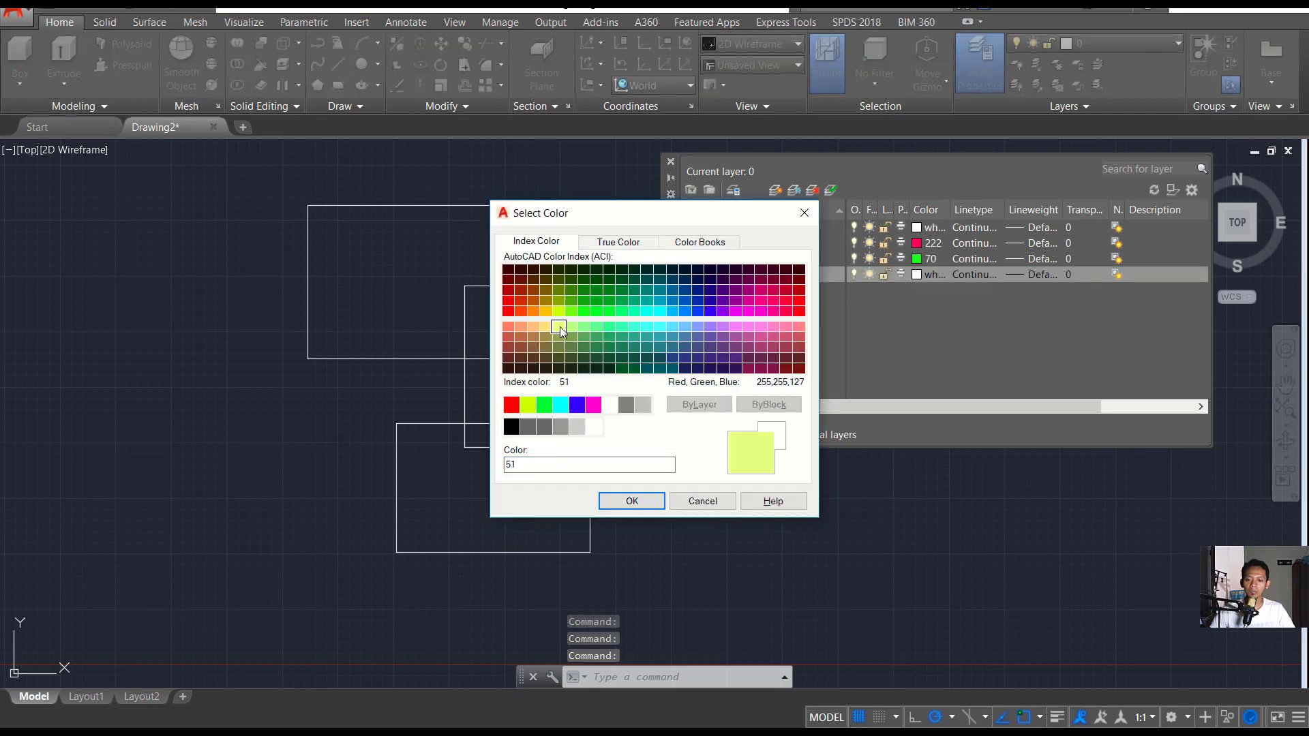
pyautogui.click(630, 501)
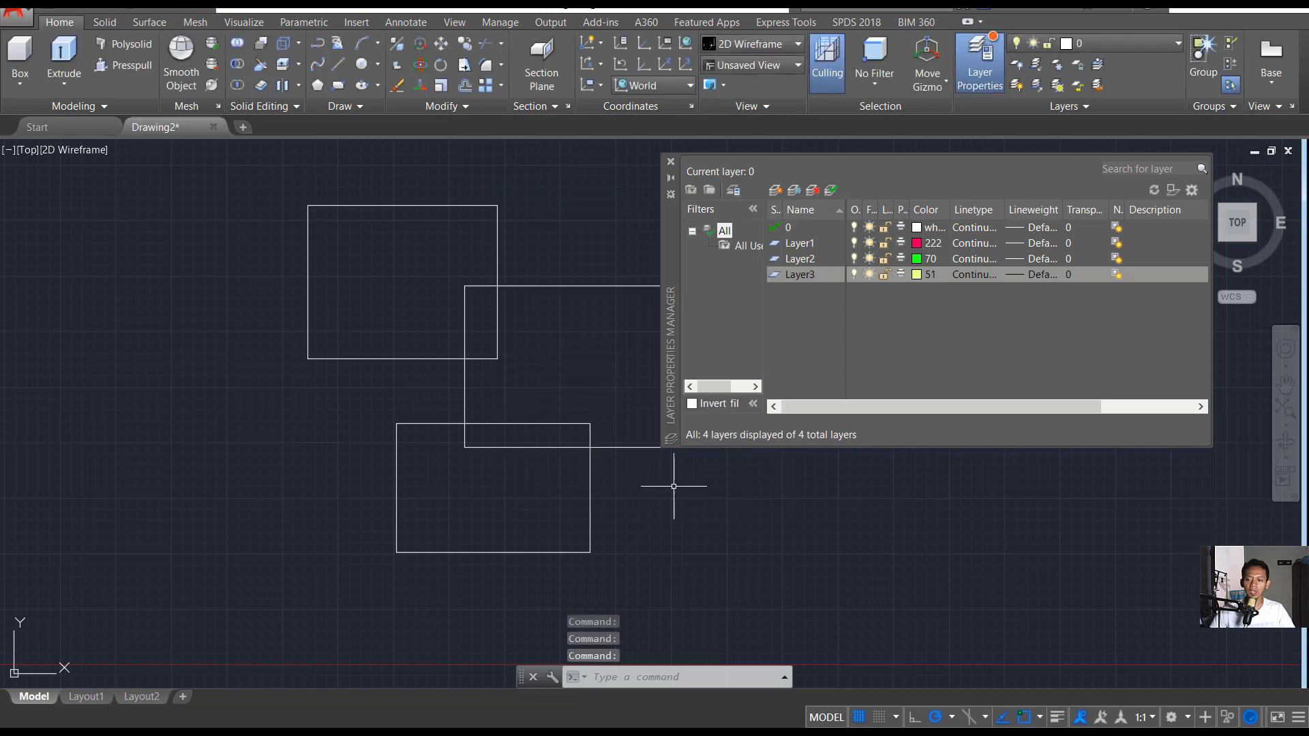
pyautogui.click(671, 161)
# Move the top-left rectangle onto Layer1 so it turns red.
pyautogui.click(540, 199)
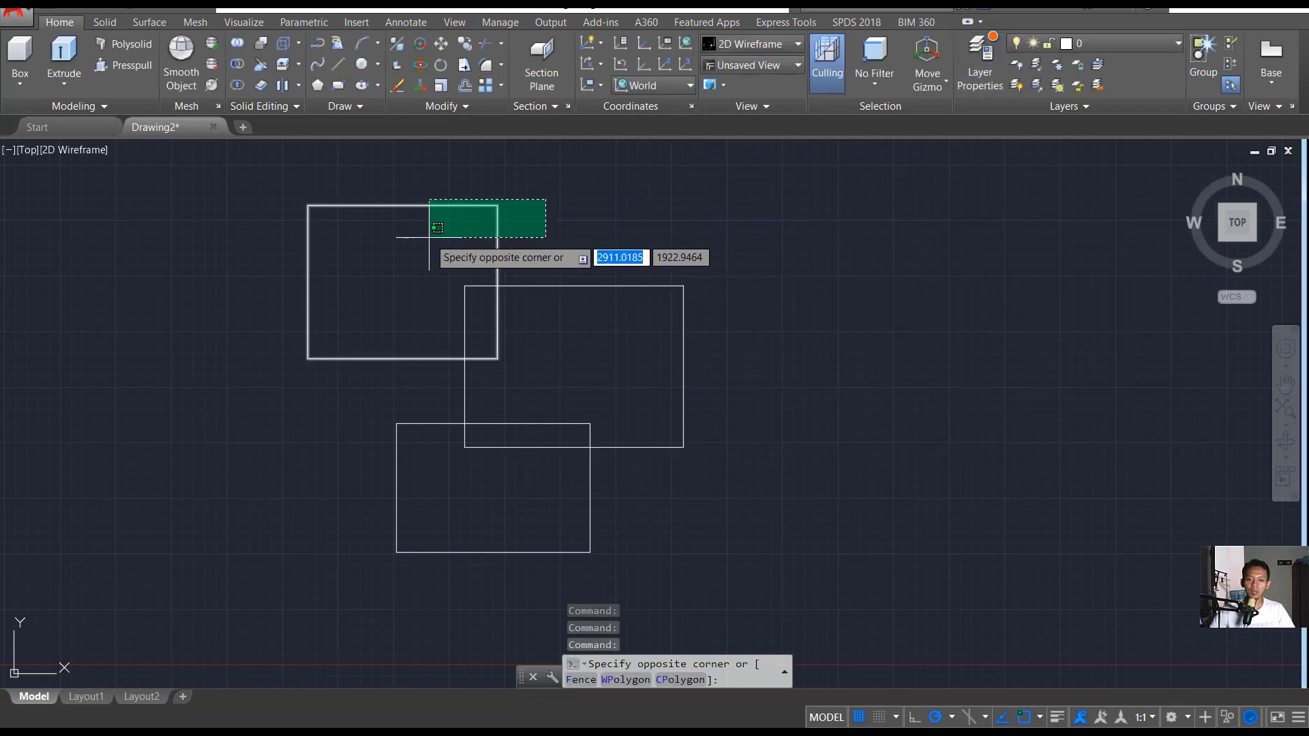
pyautogui.click(430, 240)
pyautogui.click(1122, 42)
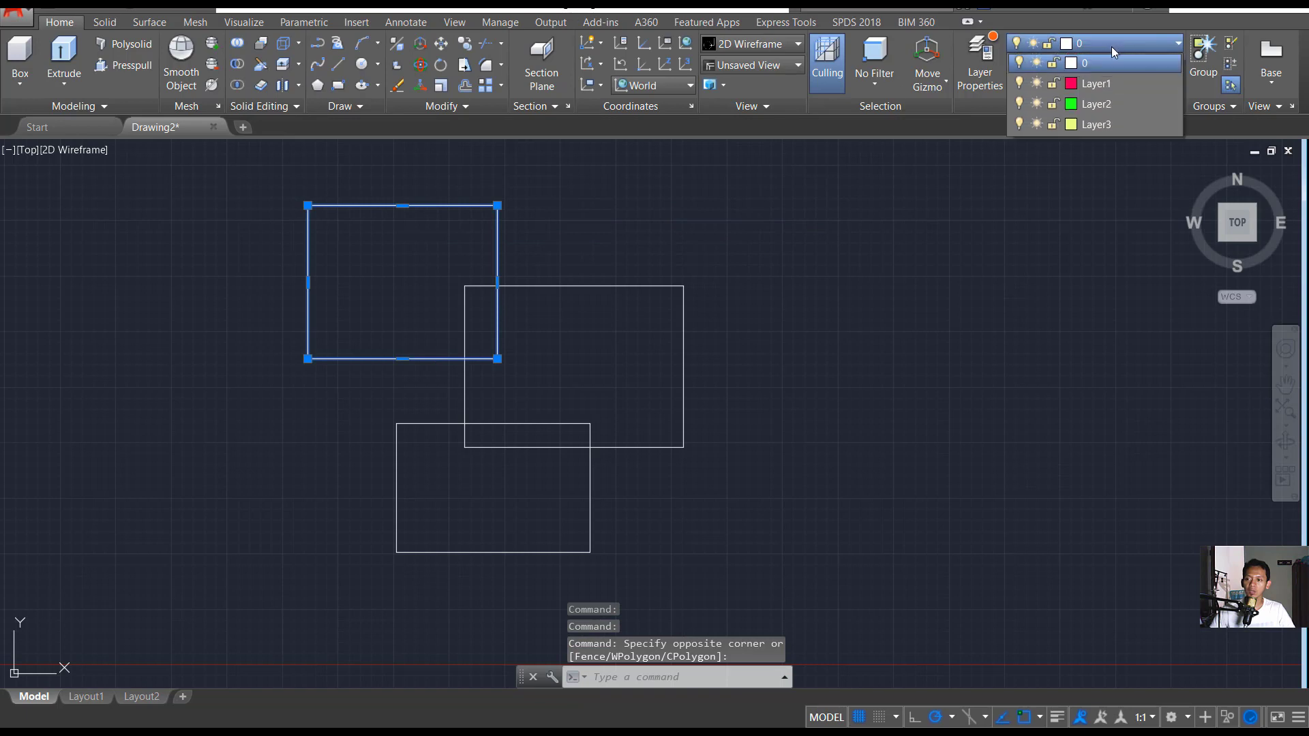
pyautogui.click(1093, 92)
pyautogui.press('Escape')
# Move the middle rectangle onto Layer2 so it turns green.
pyautogui.click(745, 257)
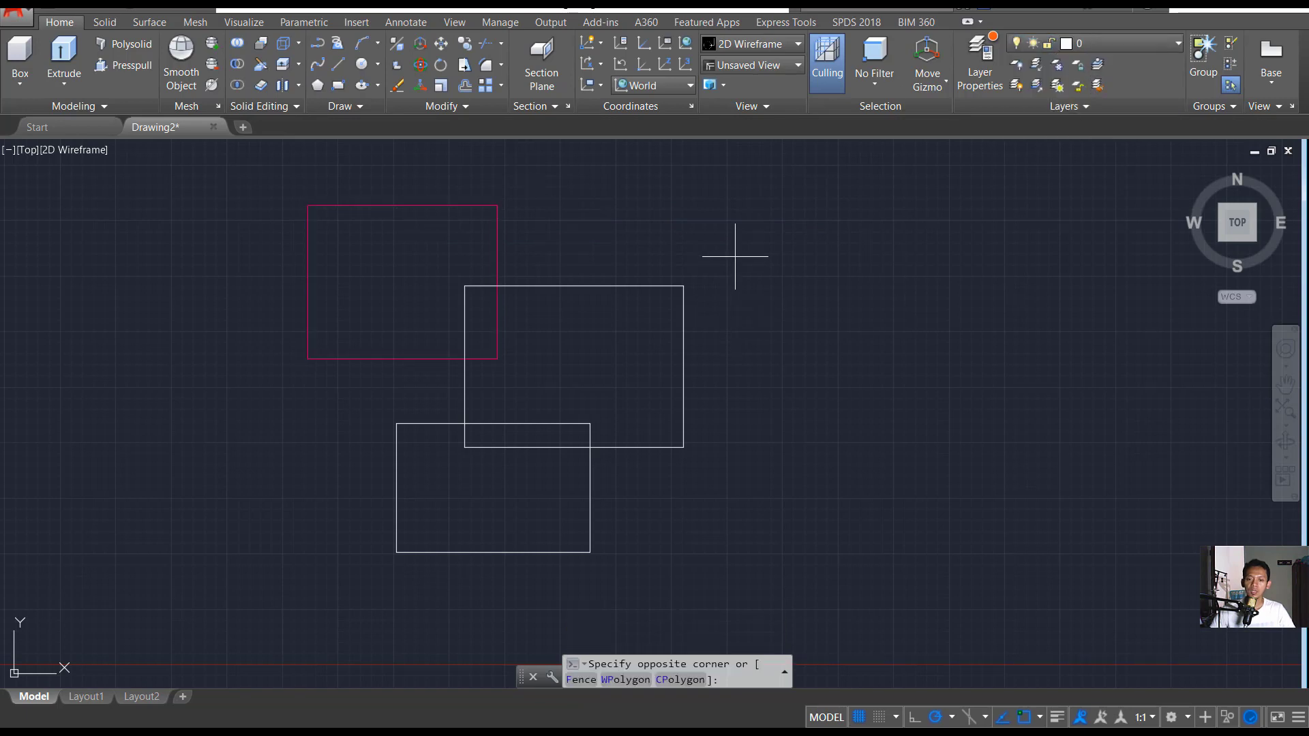
pyautogui.click(616, 345)
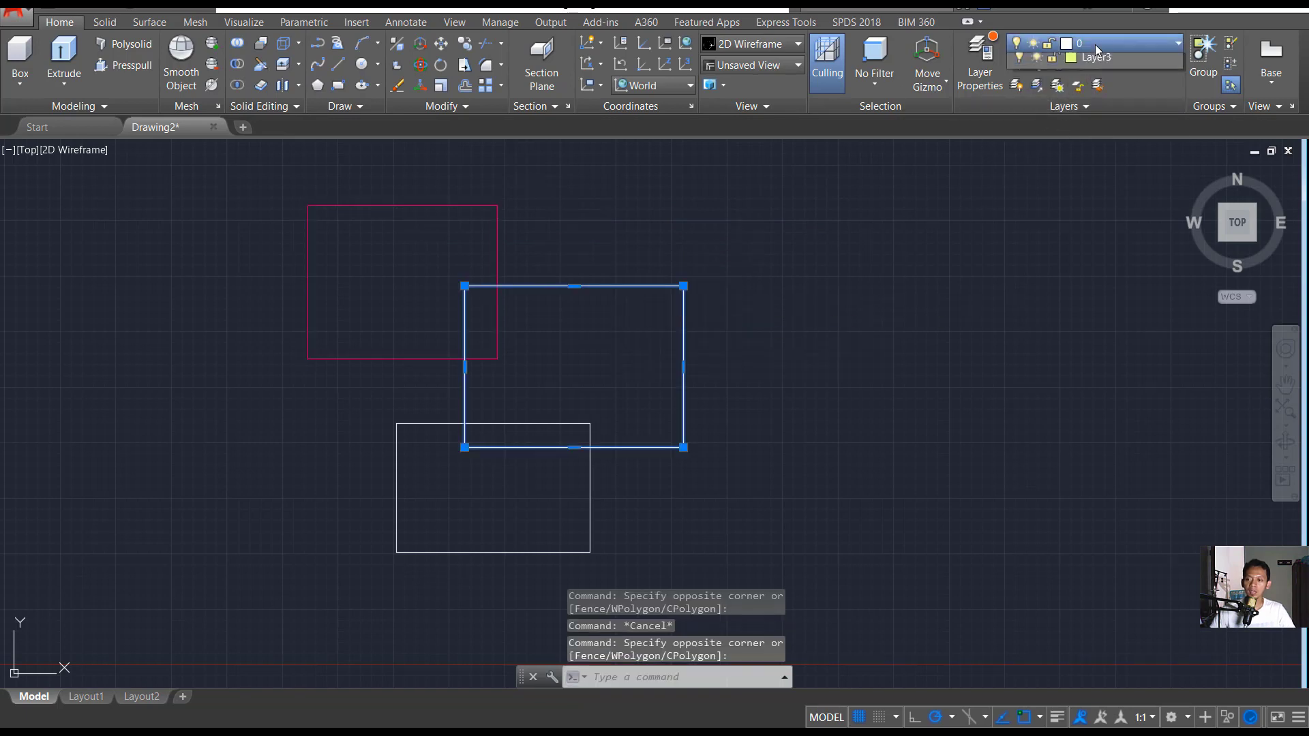
pyautogui.click(1095, 44)
pyautogui.click(1094, 103)
pyautogui.press('Escape')
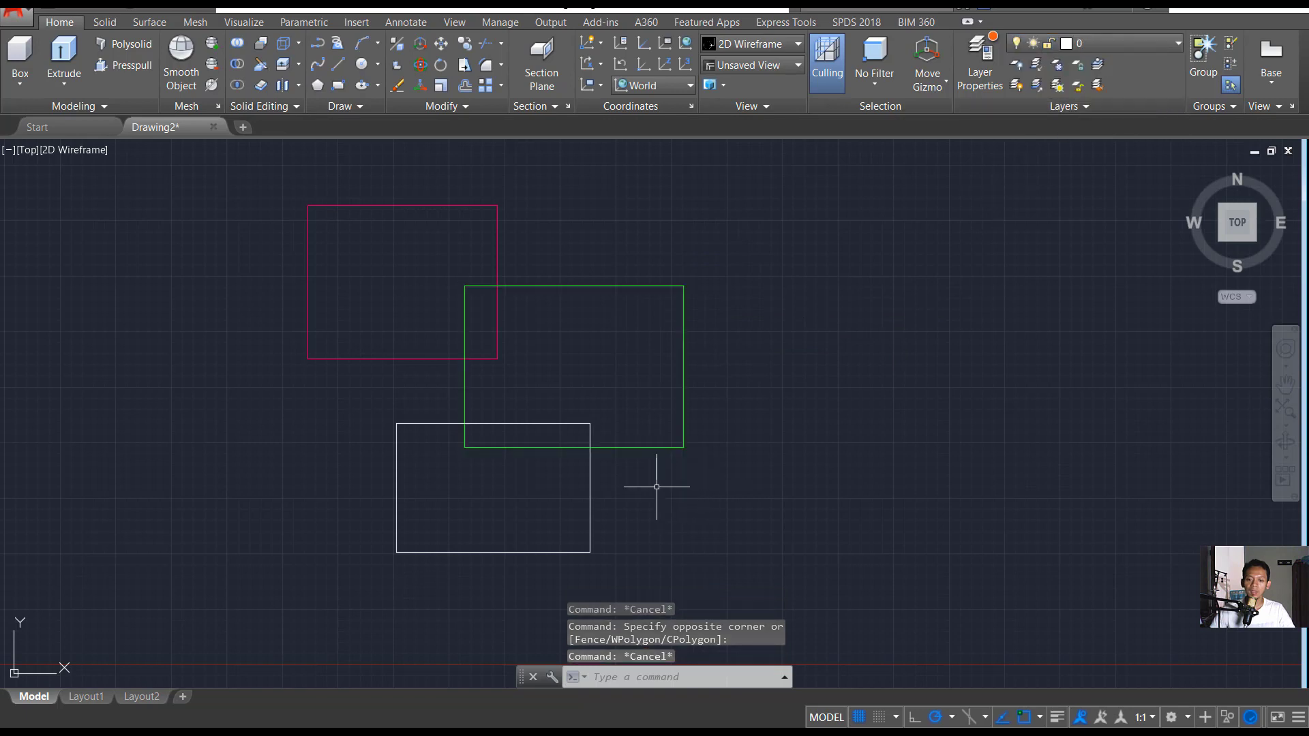
# Move the bottom rectangle onto Layer3 so it turns yellow.
pyautogui.click(658, 482)
pyautogui.click(521, 529)
pyautogui.click(1121, 43)
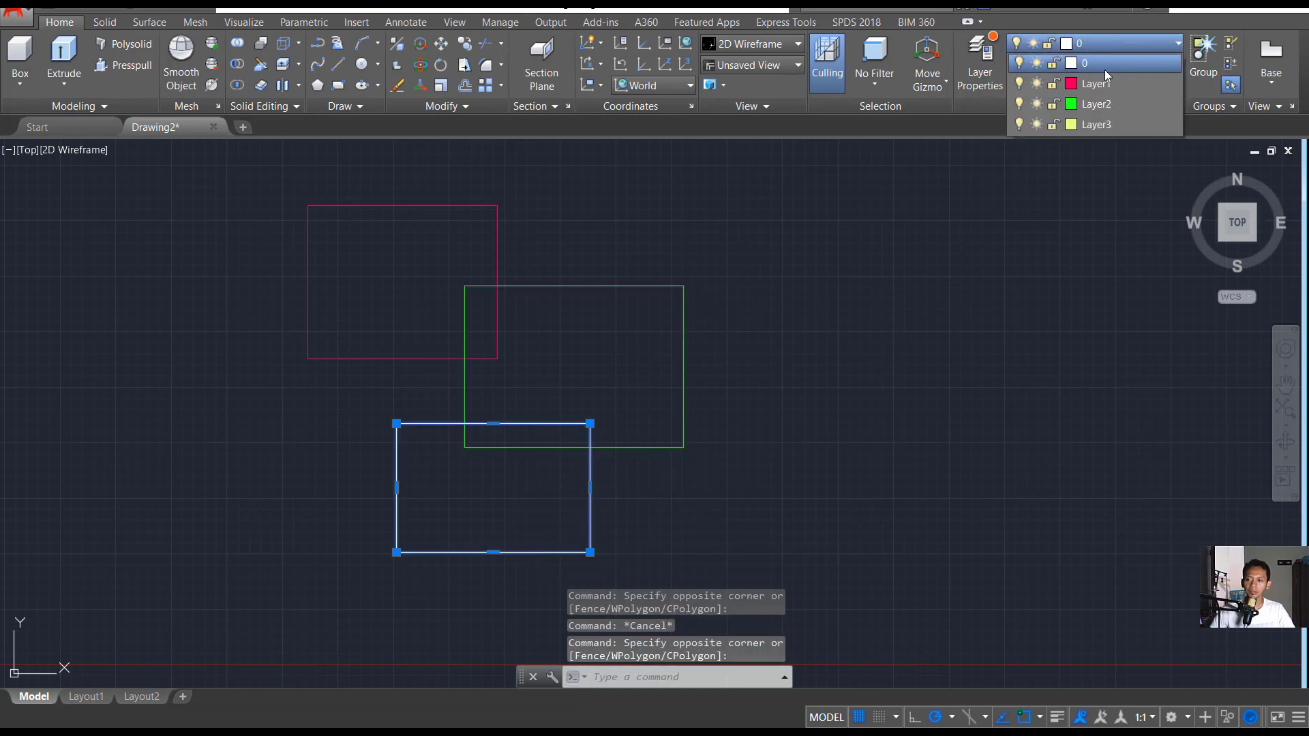
pyautogui.click(1064, 130)
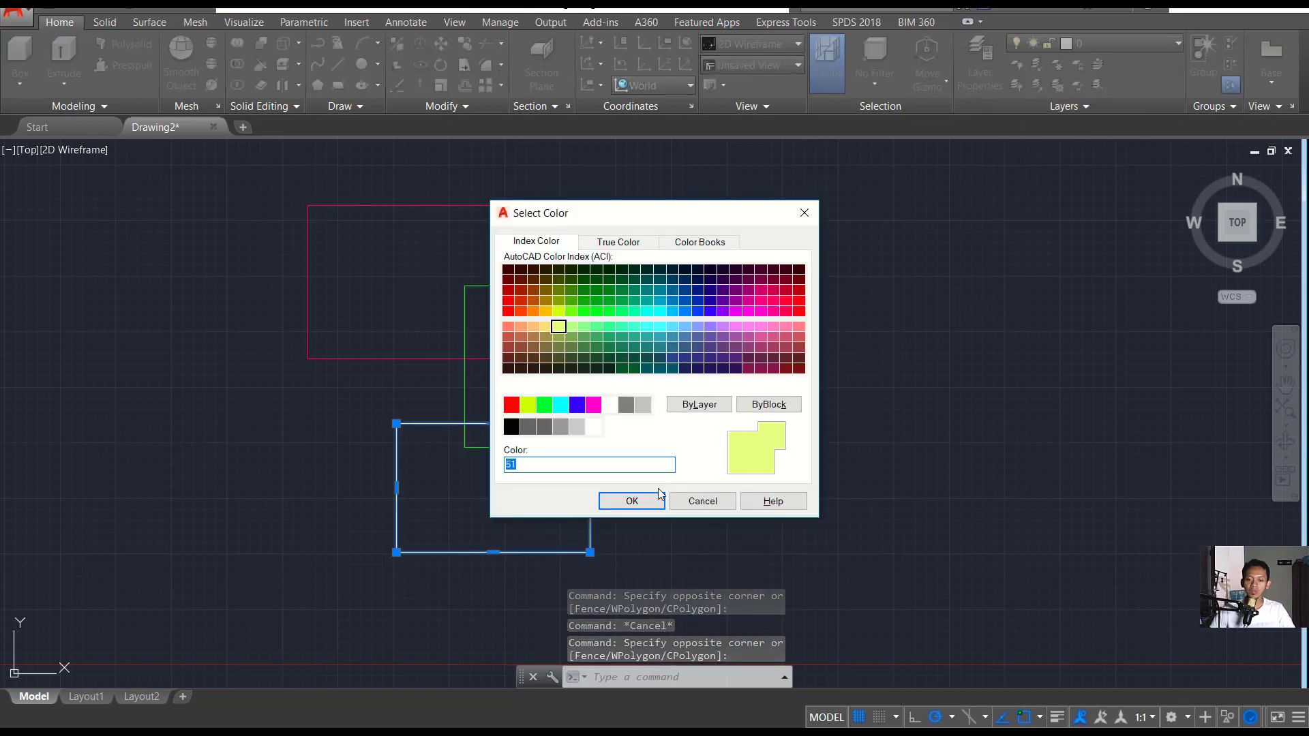
pyautogui.click(702, 501)
pyautogui.press('Escape')
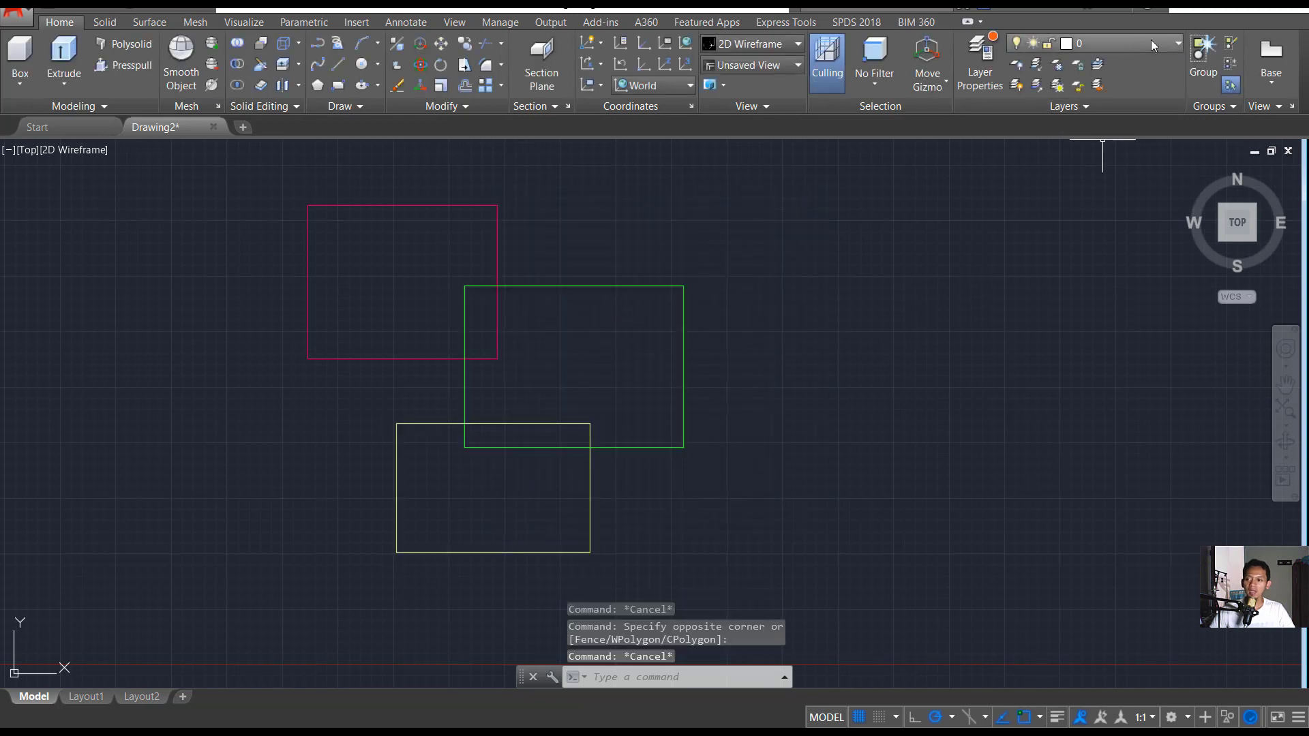
# Turn off Layer1 and Layer3 to hide the red and yellow rectangles.
pyautogui.click(1118, 43)
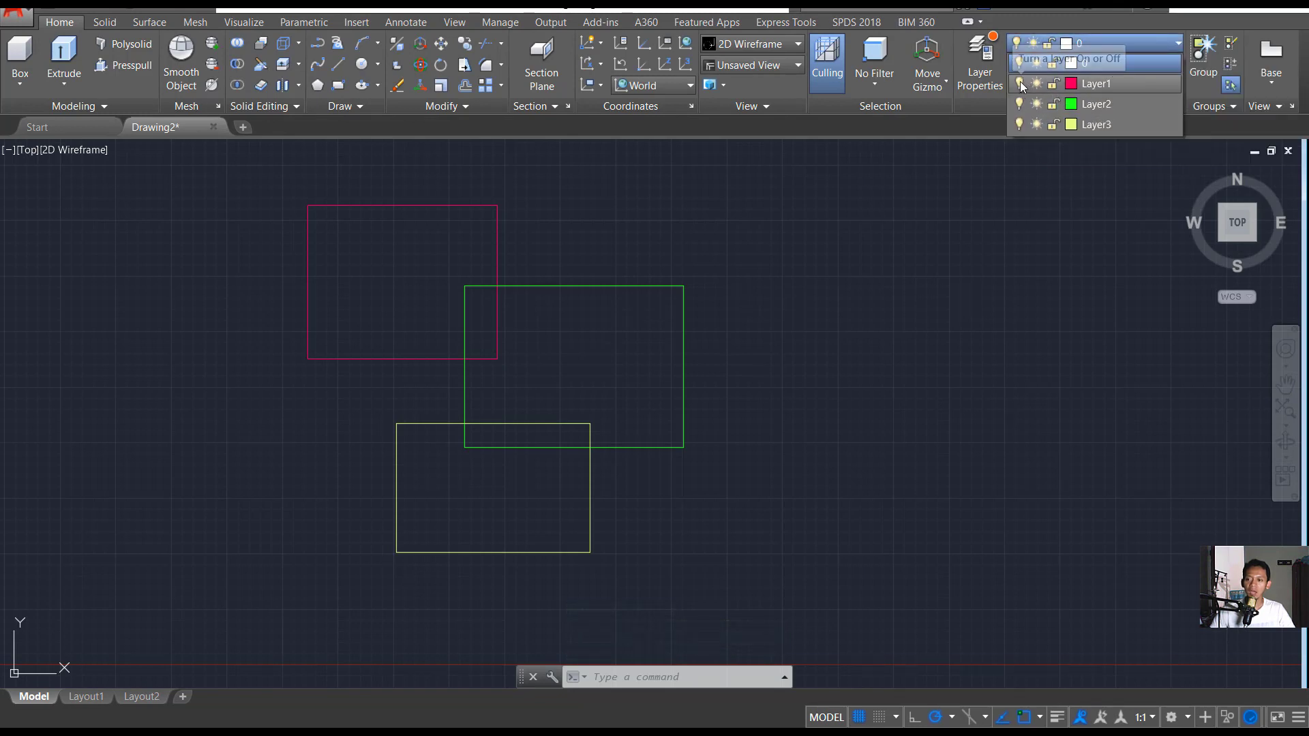
pyautogui.click(1020, 84)
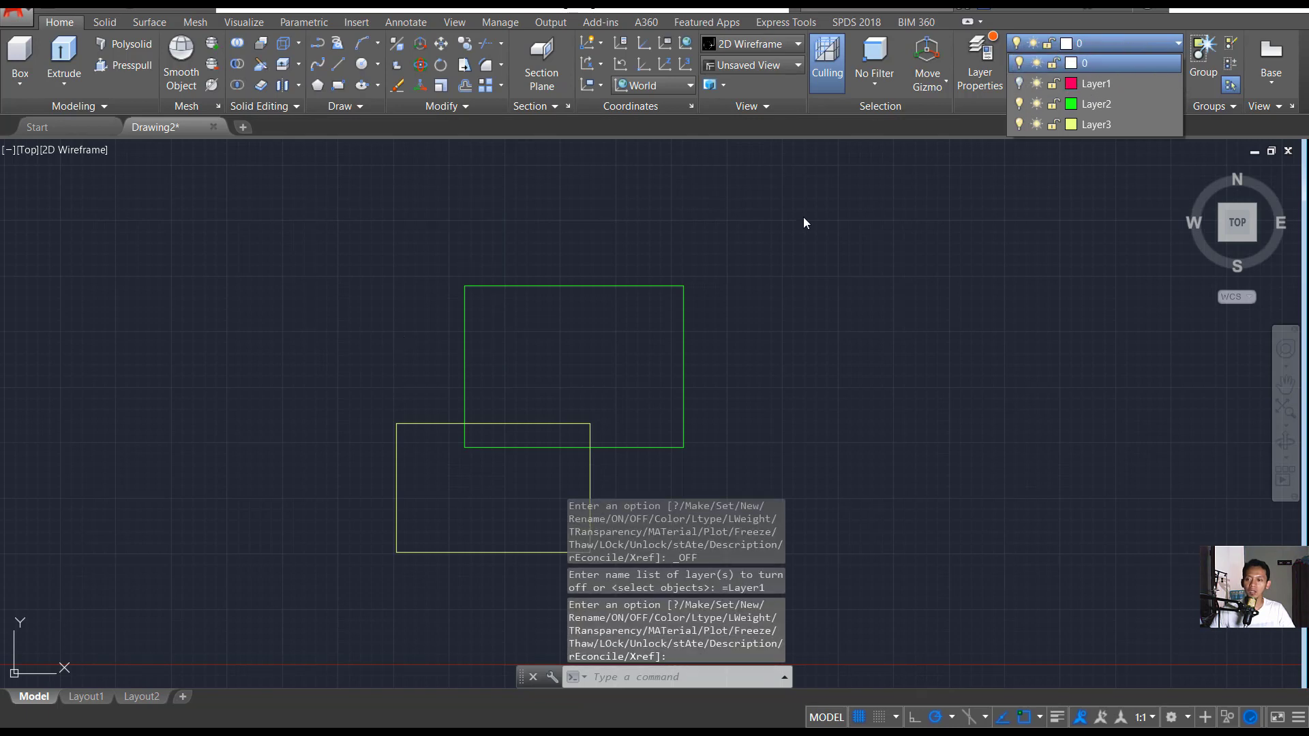
pyautogui.click(1019, 124)
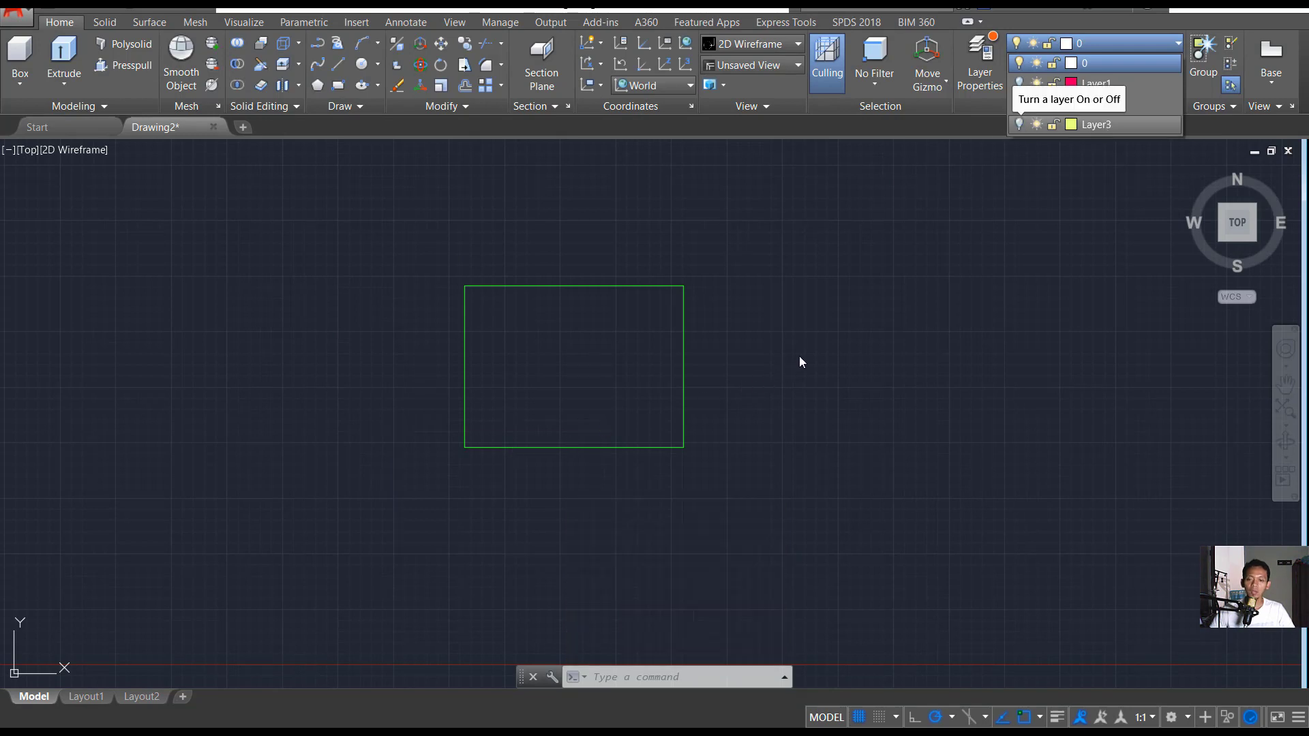
# Turn Layer3 and Layer1 back on so all three rectangles reappear.
pyautogui.click(1020, 124)
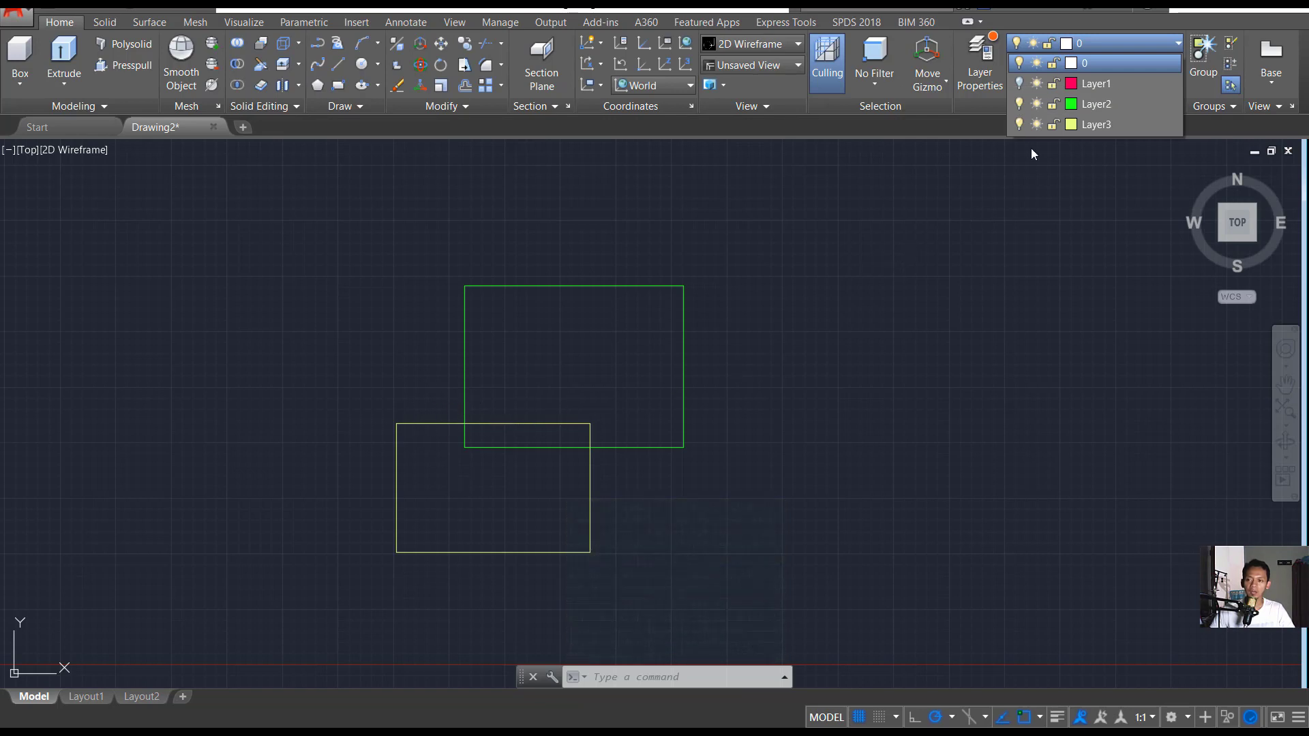
pyautogui.click(1019, 83)
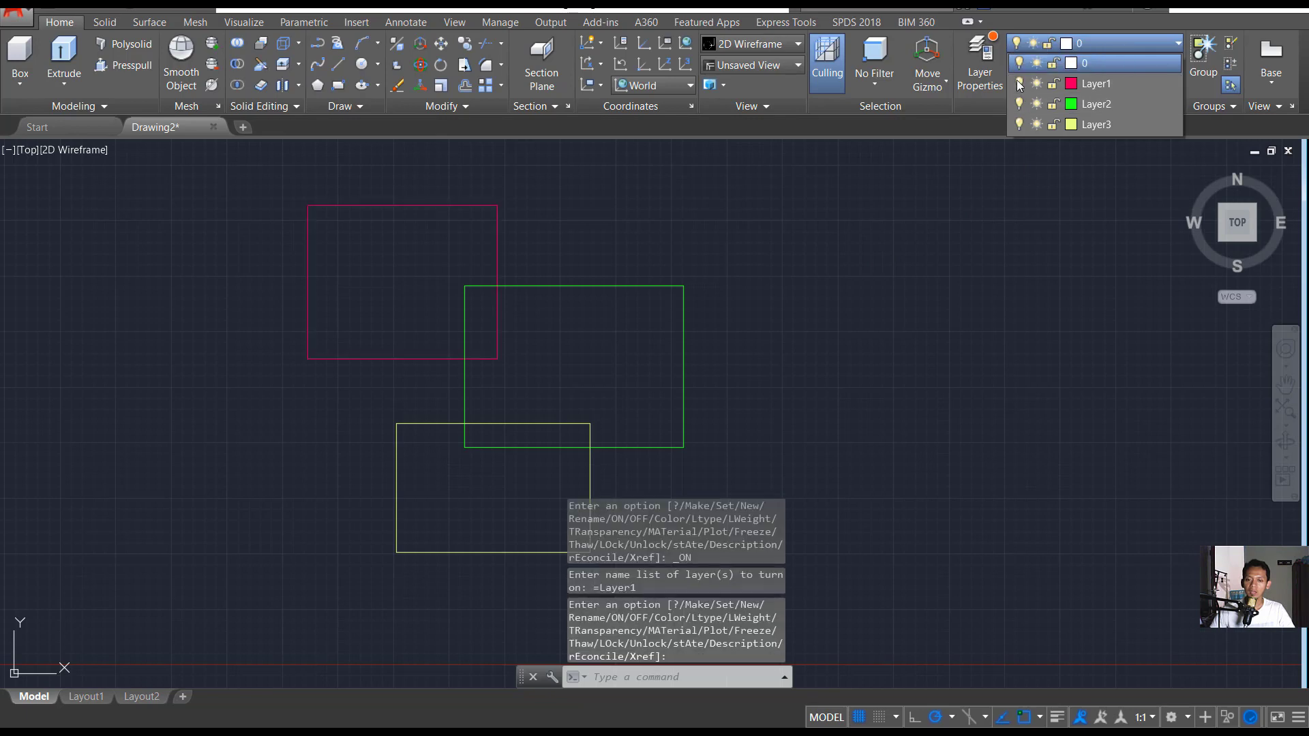
pyautogui.click(925, 303)
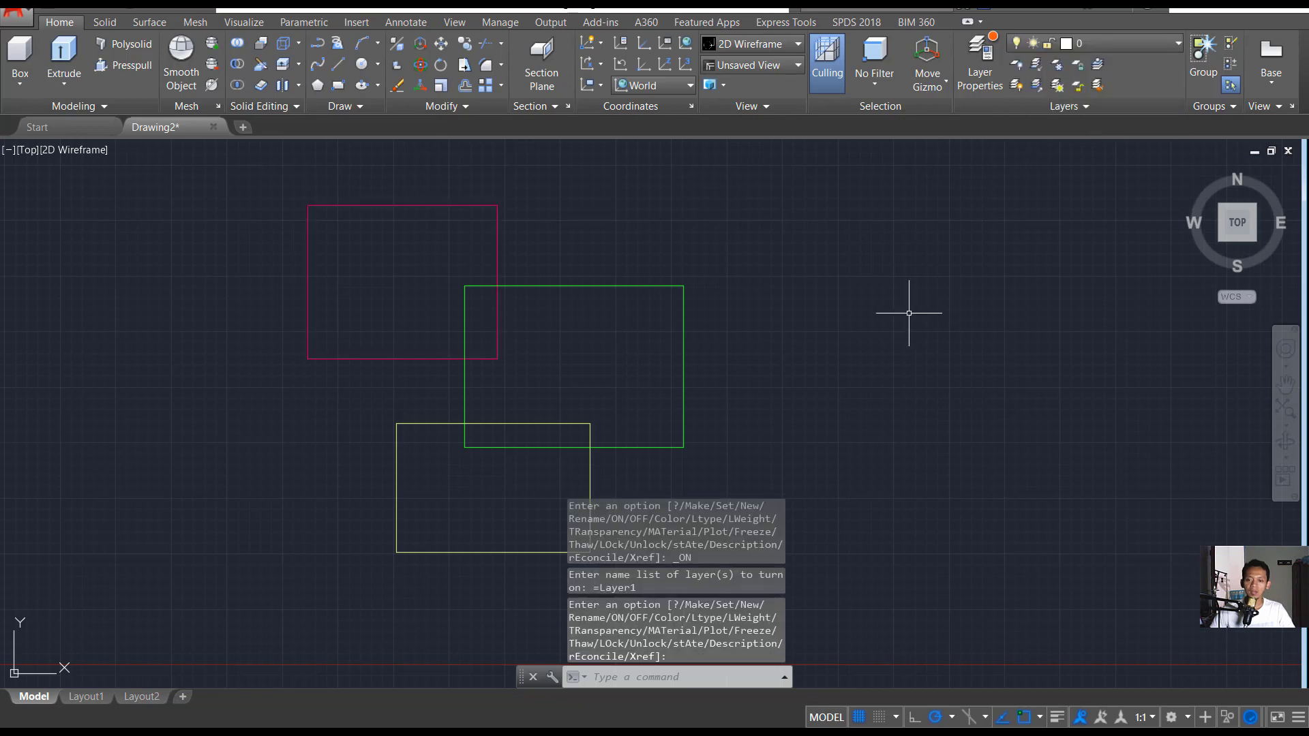